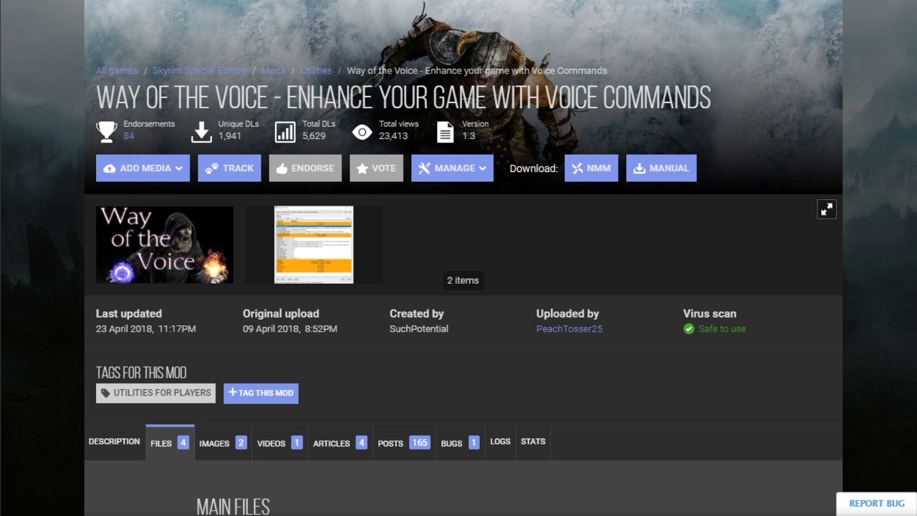
Download the Way of the Voice - Installer main file through the mod manager from the mod's files list
{"action": "left_click", "coordinate": [164, 244]}
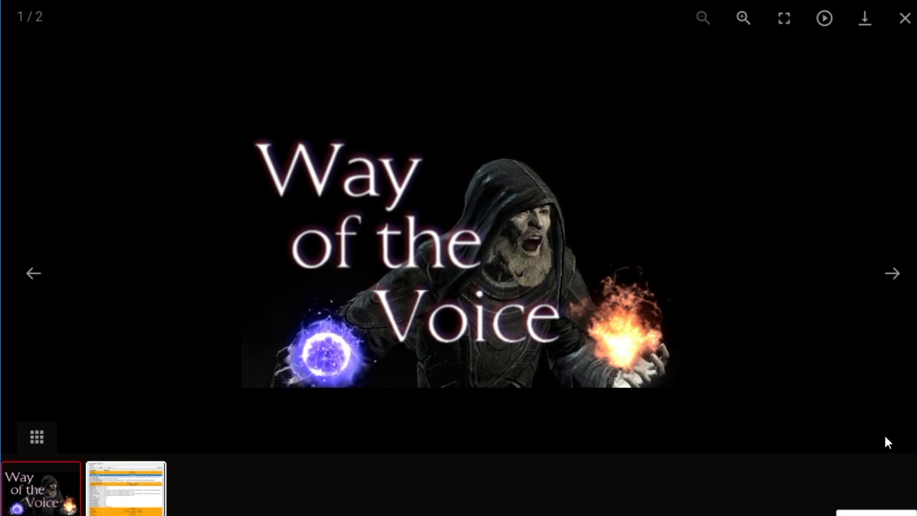
{"action": "left_click", "coordinate": [886, 441]}
{"action": "scroll", "coordinate": [710, 421], "scroll_direction": "down", "scroll_amount": 3}
{"action": "left_click", "coordinate": [164, 223]}
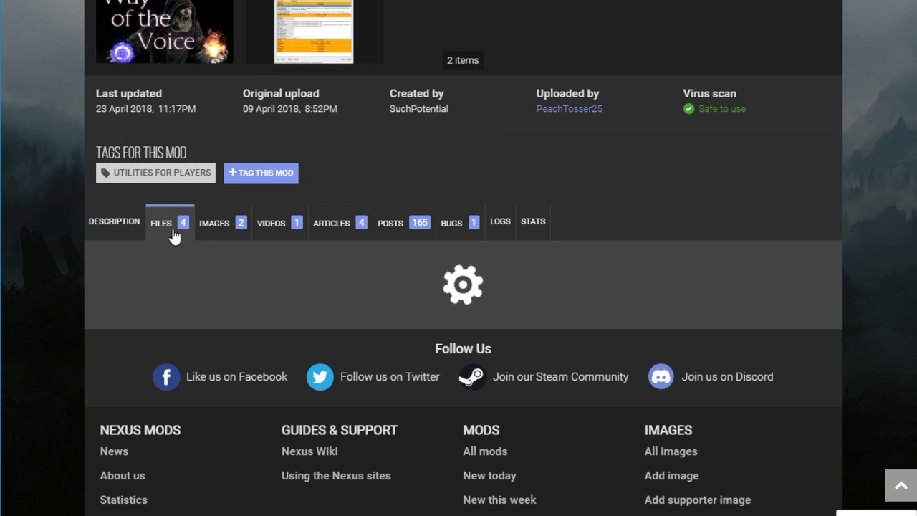
{"action": "scroll", "coordinate": [173, 236], "scroll_direction": "down", "scroll_amount": 2}
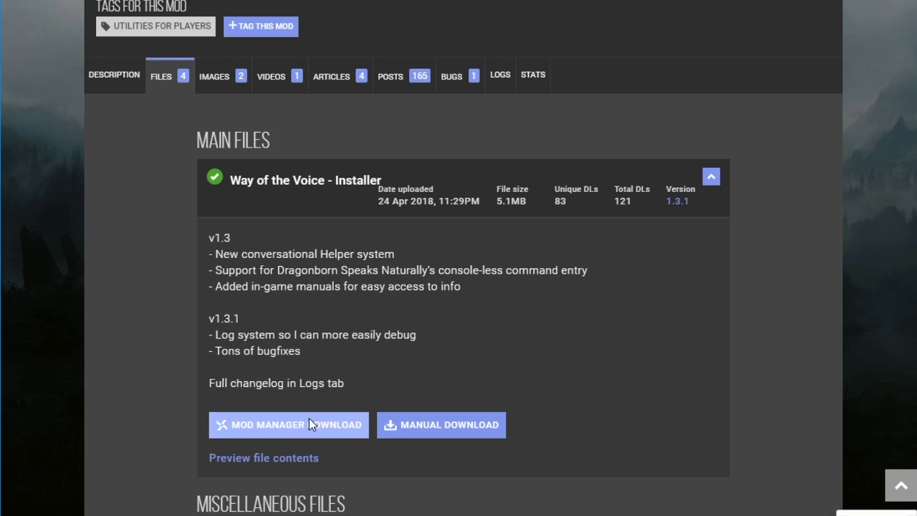
{"action": "left_click", "coordinate": [309, 419]}
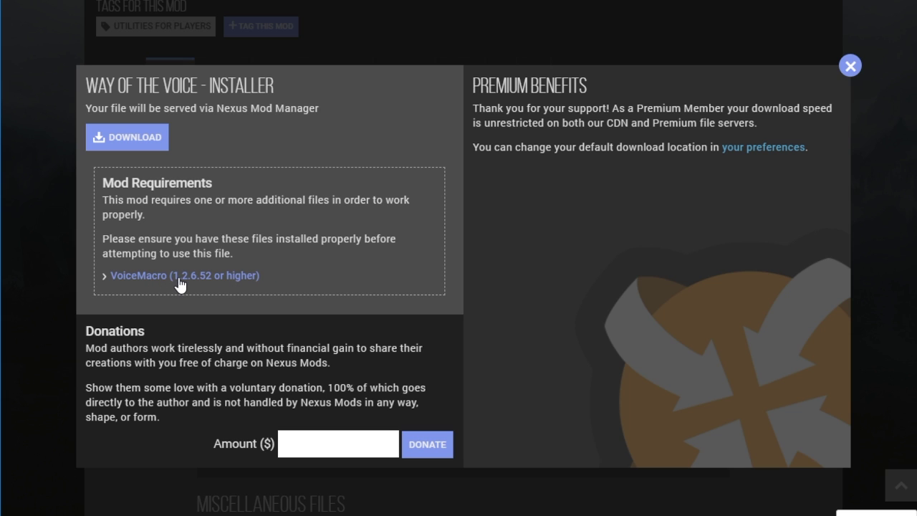
{"action": "left_click", "coordinate": [138, 140]}
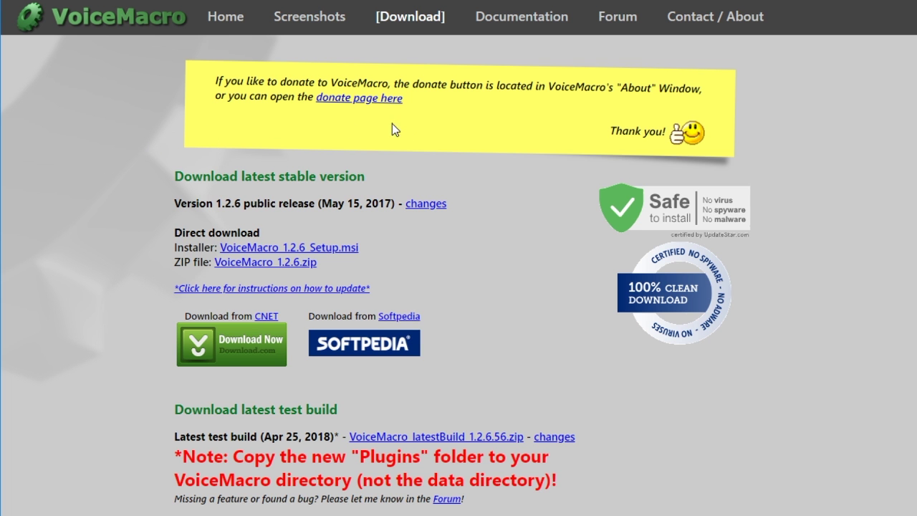
On the VoiceMacro site, compare the stable release with the test build and download VoiceMacro_latestBuild_1.2.6.56.zip
{"action": "scroll", "coordinate": [439, 133], "scroll_direction": "down", "scroll_amount": 3}
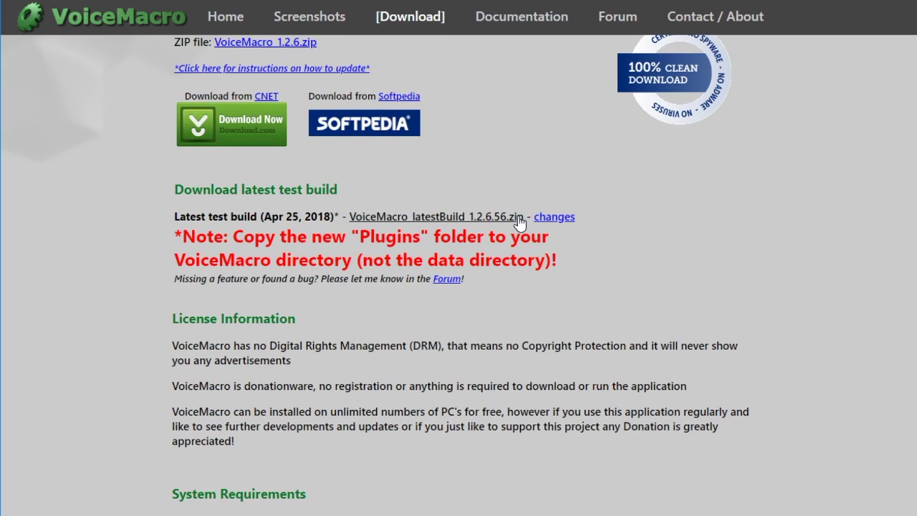
{"action": "scroll", "coordinate": [450, 226], "scroll_direction": "up", "scroll_amount": 2}
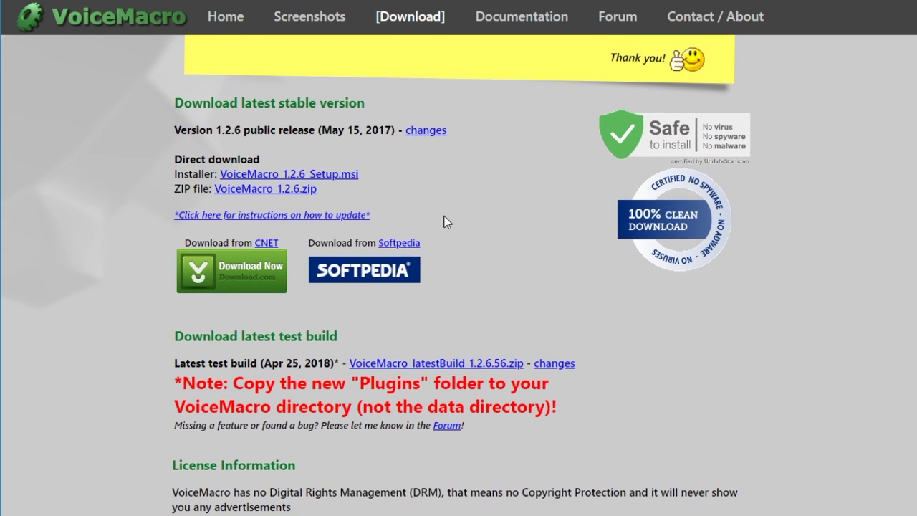
{"action": "left_click_drag", "start_coordinate": [243, 130], "coordinate": [314, 129]}
{"action": "scroll", "coordinate": [587, 392], "scroll_direction": "down", "scroll_amount": 1}
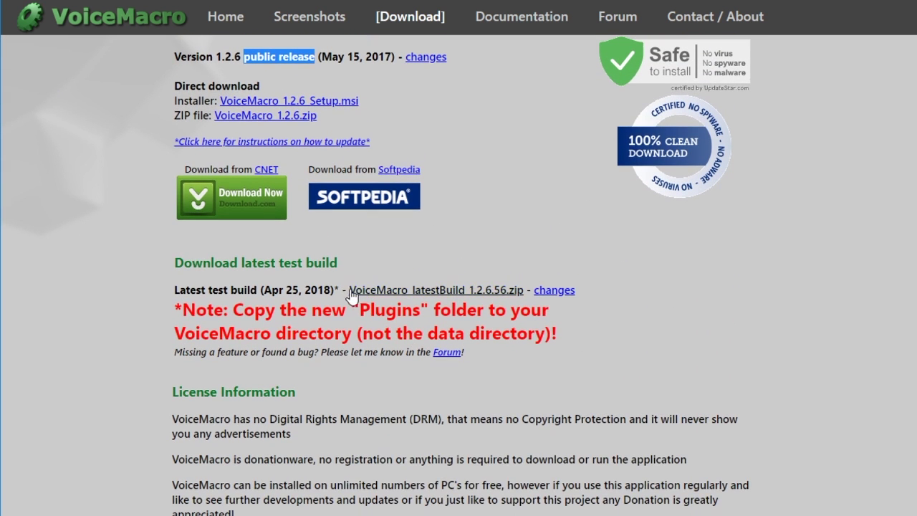
{"action": "left_click_drag", "start_coordinate": [342, 289], "coordinate": [527, 291]}
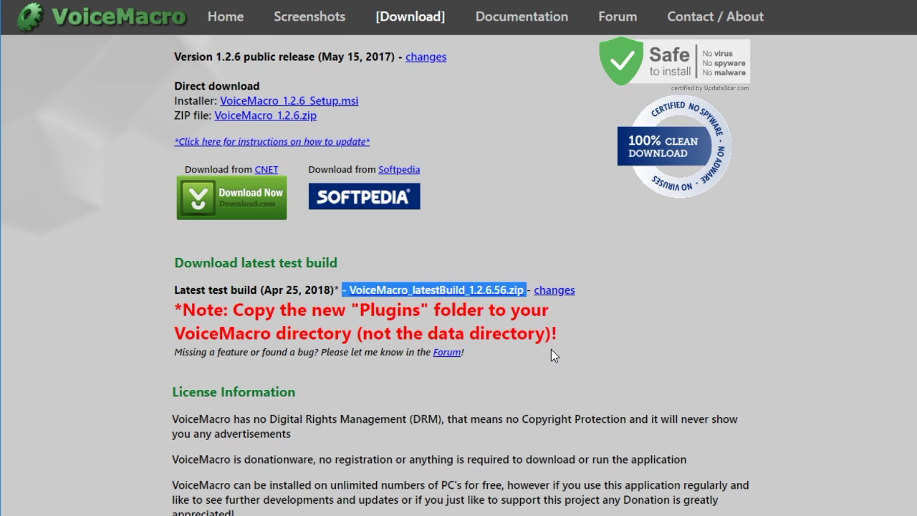
{"action": "left_click", "coordinate": [605, 335]}
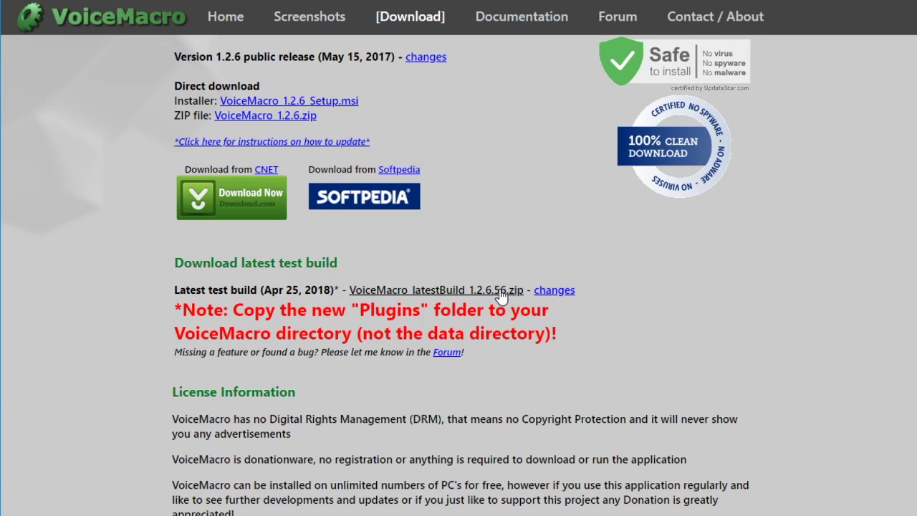
{"action": "scroll", "coordinate": [465, 293], "scroll_direction": "up", "scroll_amount": 2}
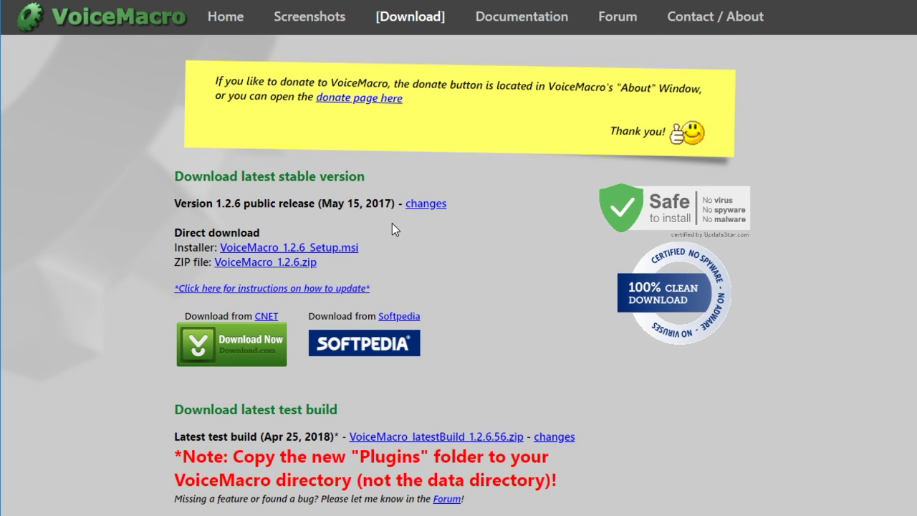
{"action": "scroll", "coordinate": [392, 223], "scroll_direction": "down", "scroll_amount": 1}
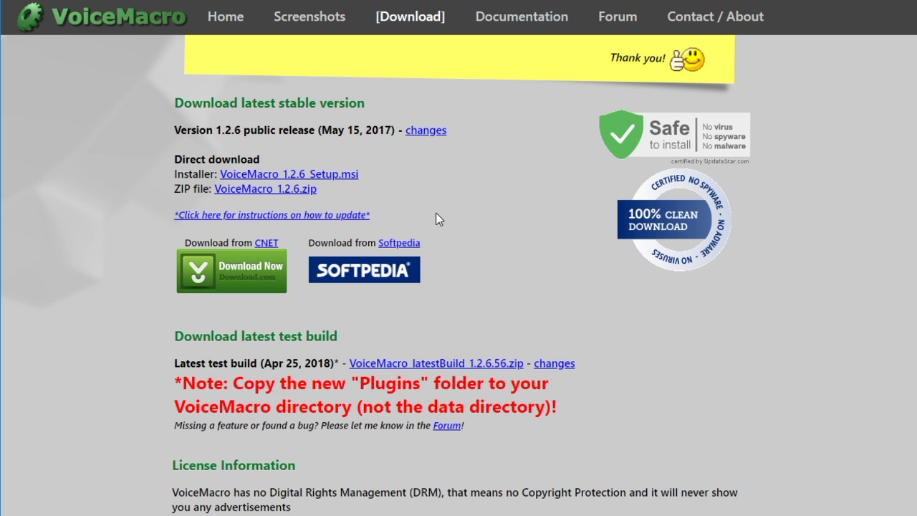
{"action": "scroll", "coordinate": [436, 213], "scroll_direction": "down", "scroll_amount": 1}
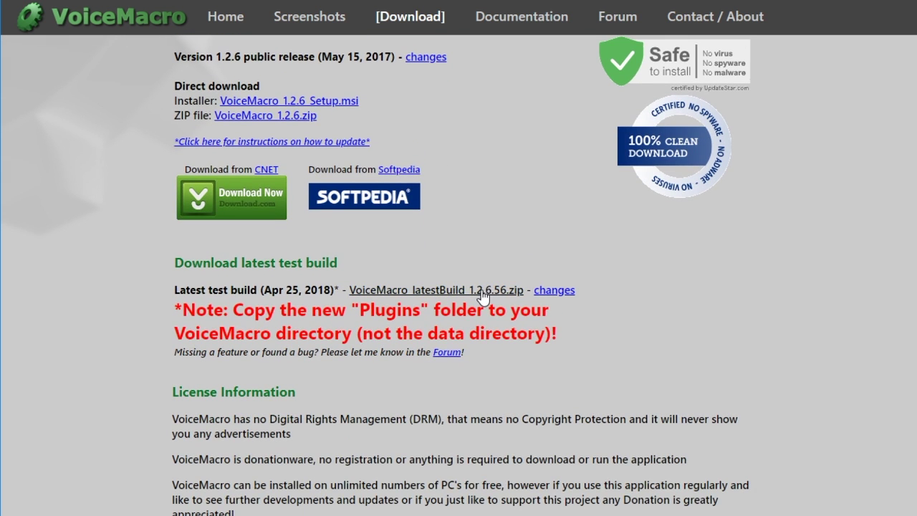
{"action": "left_click", "coordinate": [483, 292]}
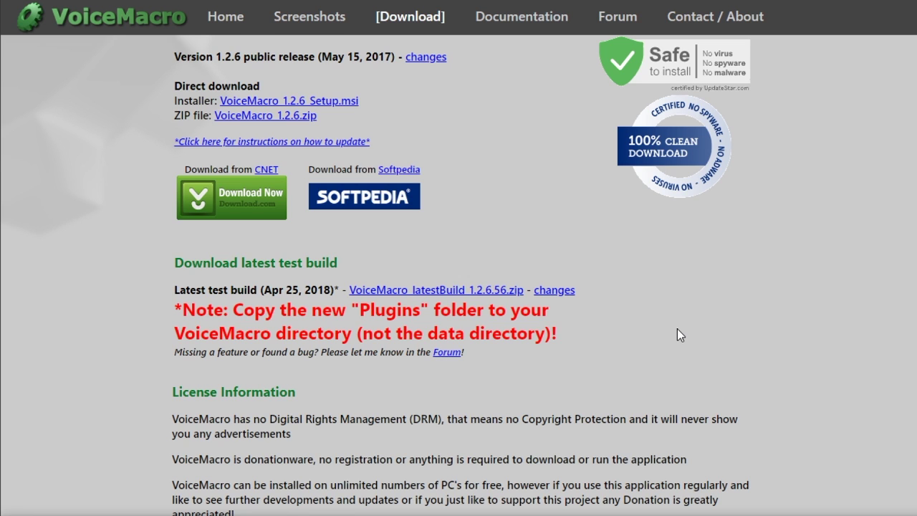
{"action": "scroll", "coordinate": [645, 279], "scroll_direction": "up", "scroll_amount": 1}
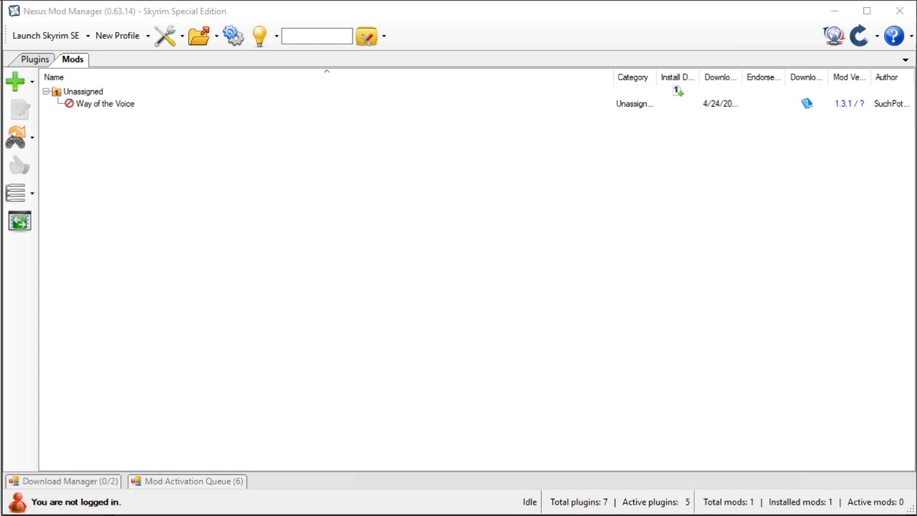
Switch to Nexus Mod Manager, start activating Way of the Voice, and advance its installer to the version selection
{"action": "left_click", "coordinate": [202, 298]}
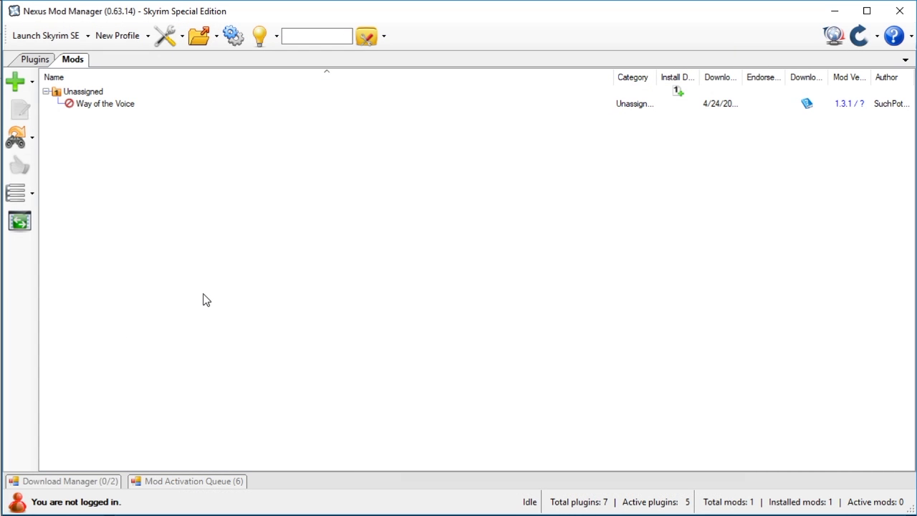
{"action": "double_click", "coordinate": [131, 108]}
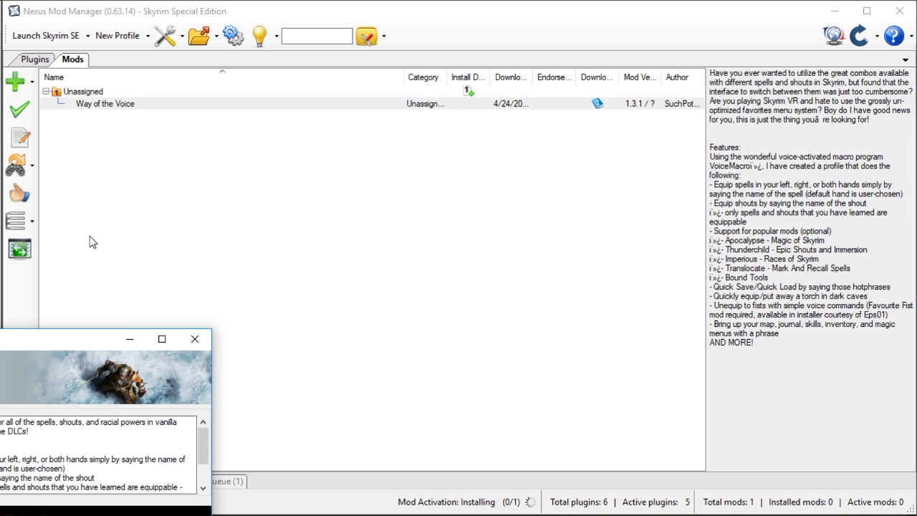
{"action": "left_click_drag", "start_coordinate": [44, 343], "coordinate": [337, 91]}
{"action": "left_click", "coordinate": [419, 431]}
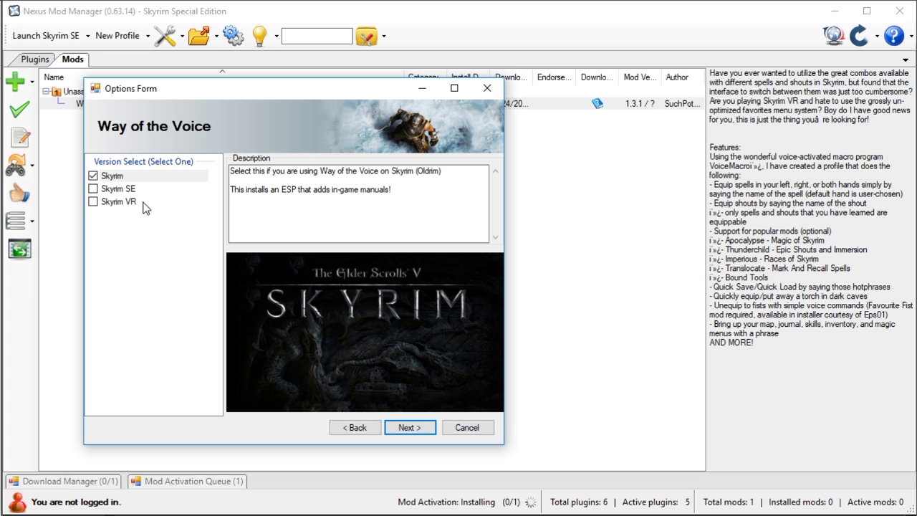
Review the Skyrim SE version description and continue to the installer's supported mods with the Skyrim version checked
{"action": "left_click", "coordinate": [116, 192]}
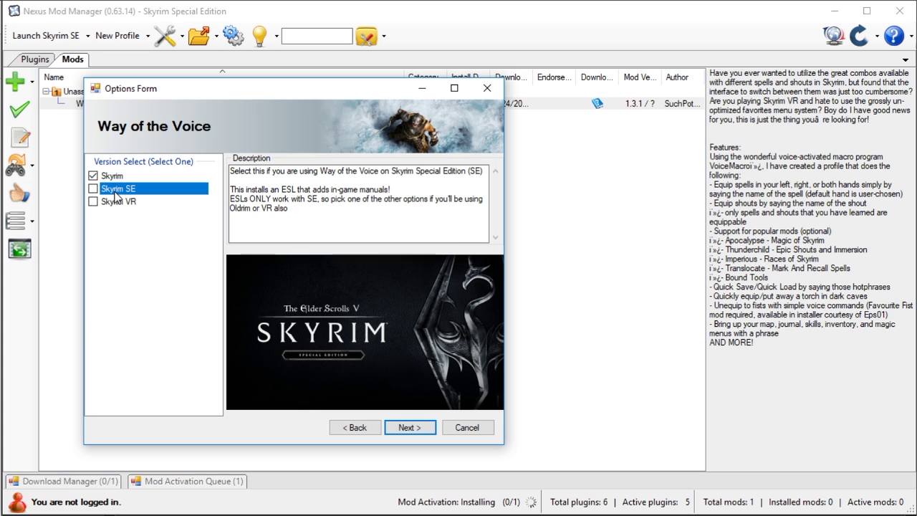
{"action": "left_click_drag", "start_coordinate": [282, 188], "coordinate": [258, 199]}
{"action": "left_click", "coordinate": [290, 206]}
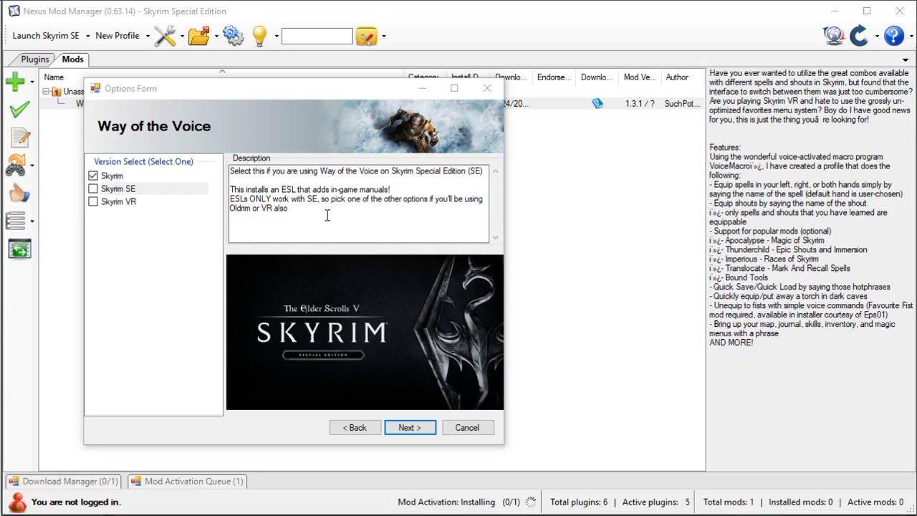
{"action": "left_click", "coordinate": [421, 428]}
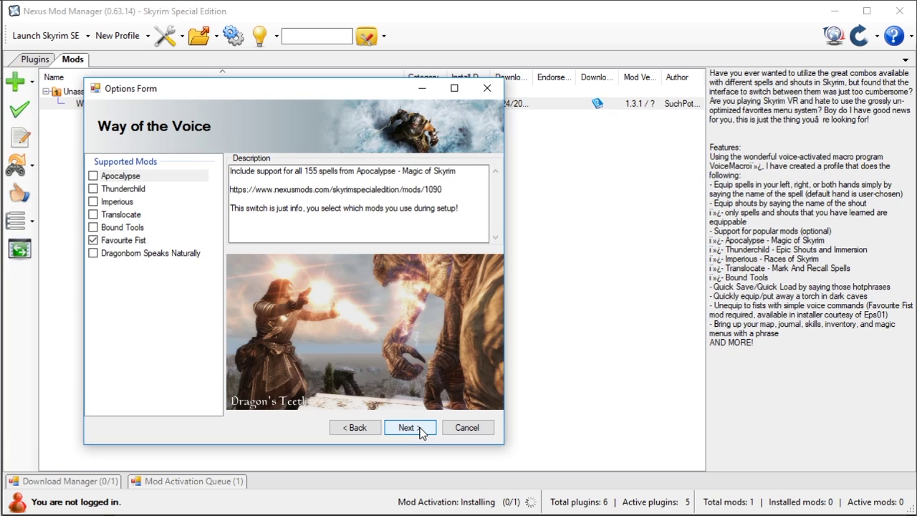
Review the Favourite Fist support option, continue with it included past the changelog, and finish the Way of the Voice installer
{"action": "left_click", "coordinate": [120, 242]}
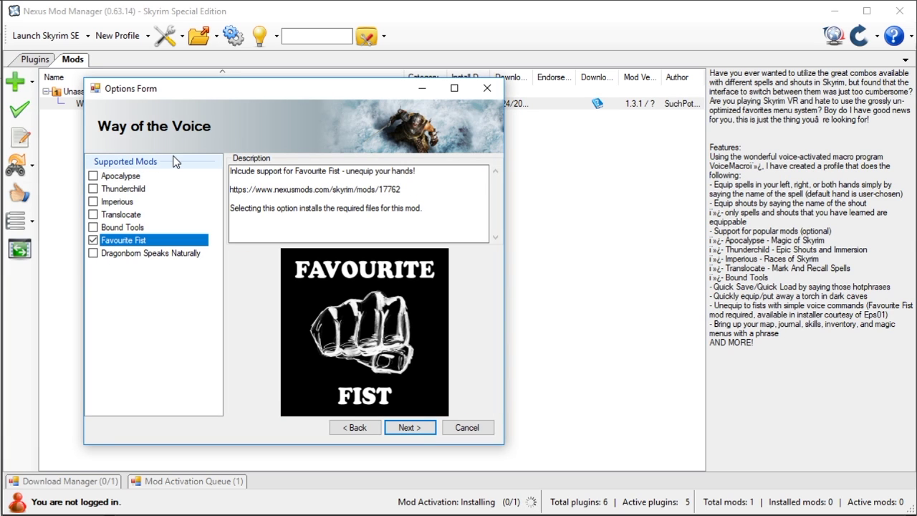
{"action": "left_click", "coordinate": [281, 173]}
{"action": "left_click_drag", "start_coordinate": [282, 173], "coordinate": [387, 172]}
{"action": "left_click", "coordinate": [386, 172]}
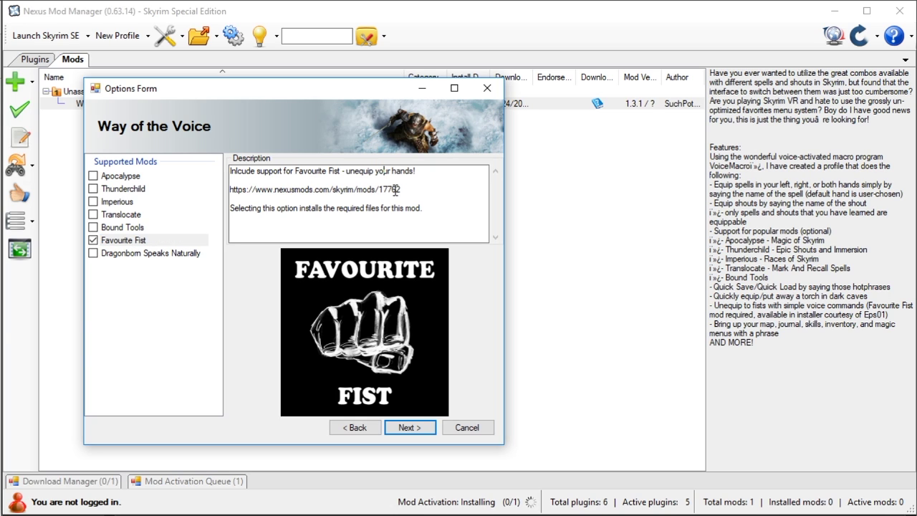
{"action": "left_click_drag", "start_coordinate": [296, 172], "coordinate": [341, 172]}
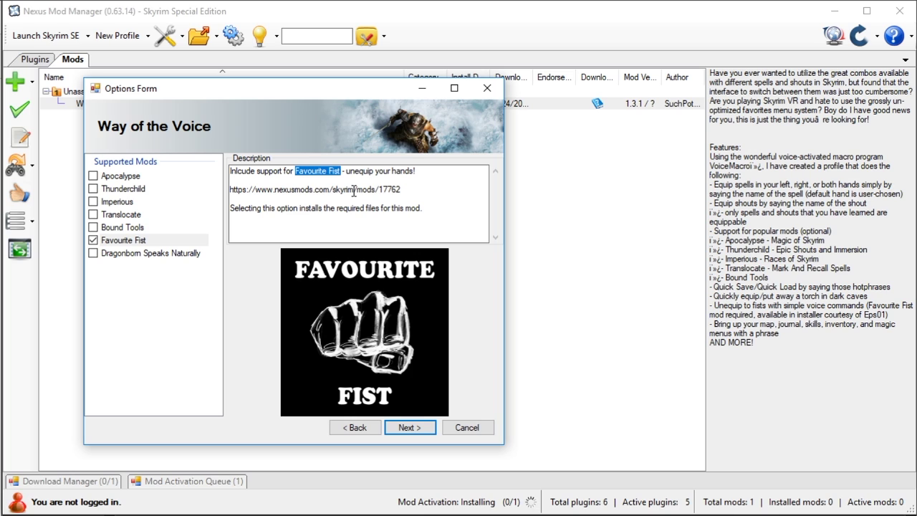
{"action": "left_click", "coordinate": [392, 181]}
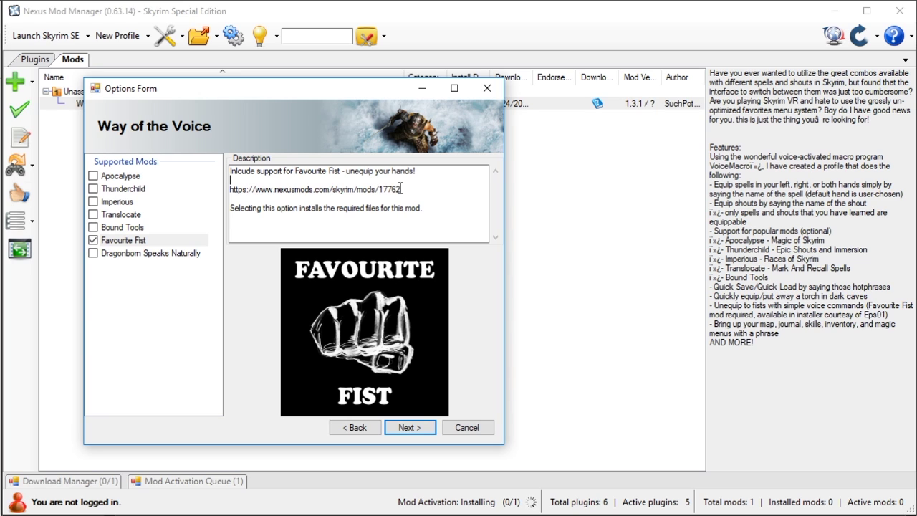
{"action": "left_click", "coordinate": [413, 429]}
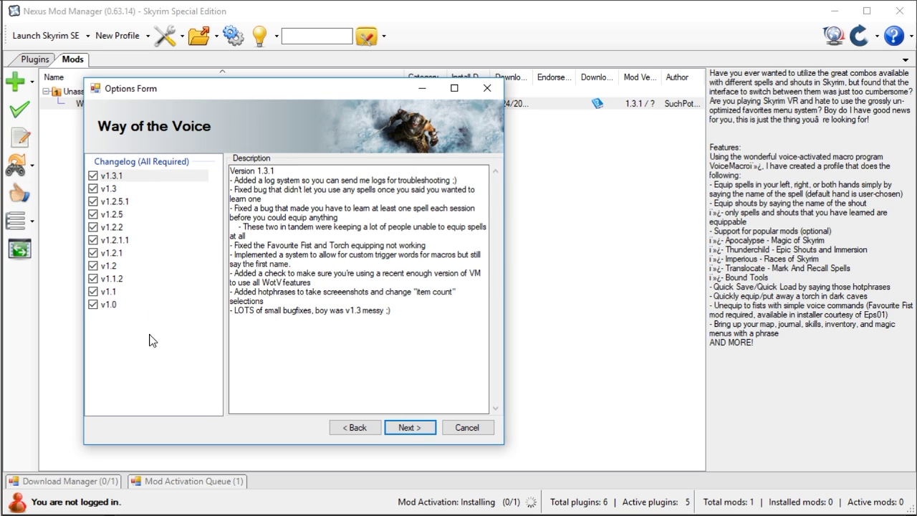
{"action": "left_click", "coordinate": [398, 431]}
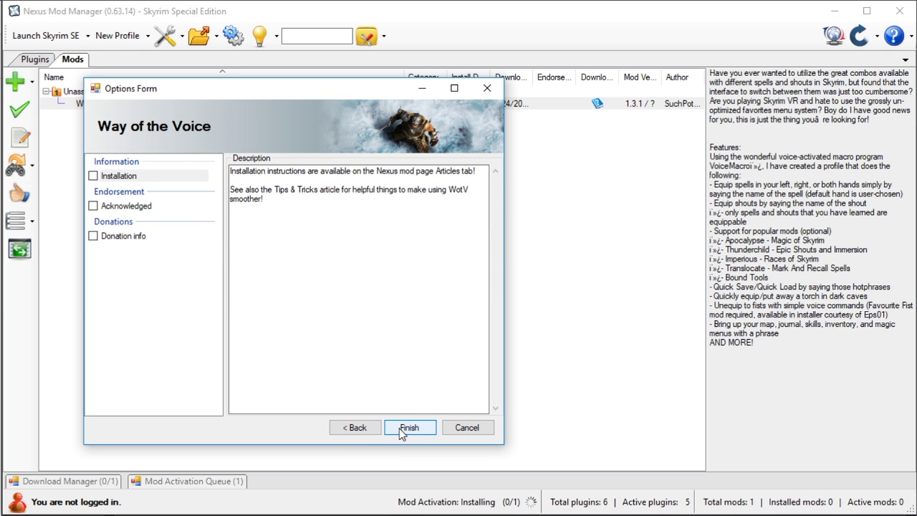
{"action": "left_click", "coordinate": [405, 428]}
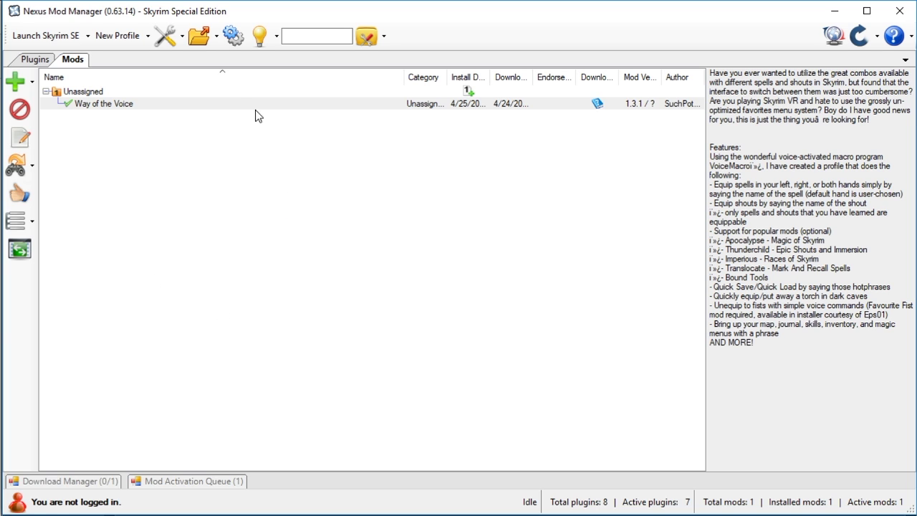
Open Nexus Mod Manager's mods folder in the file explorer
{"action": "left_click", "coordinate": [217, 37]}
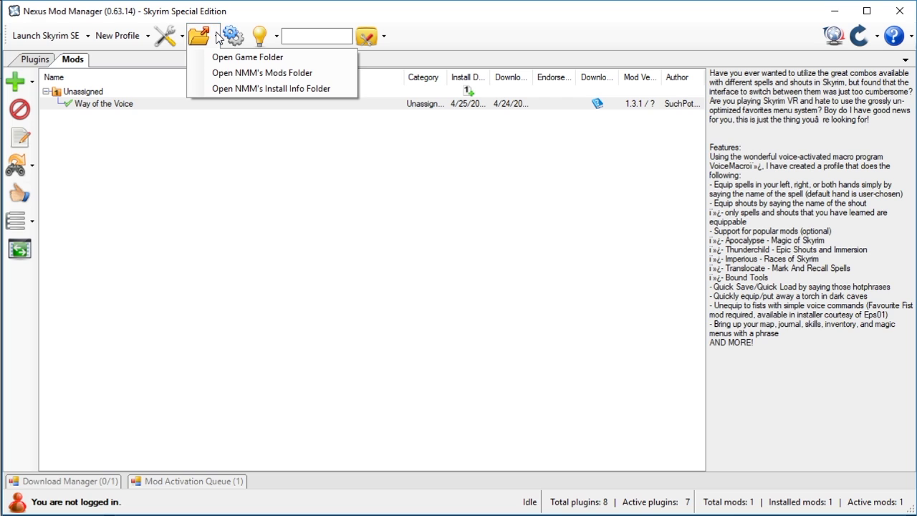
{"action": "left_click", "coordinate": [218, 38]}
{"action": "left_click", "coordinate": [217, 38]}
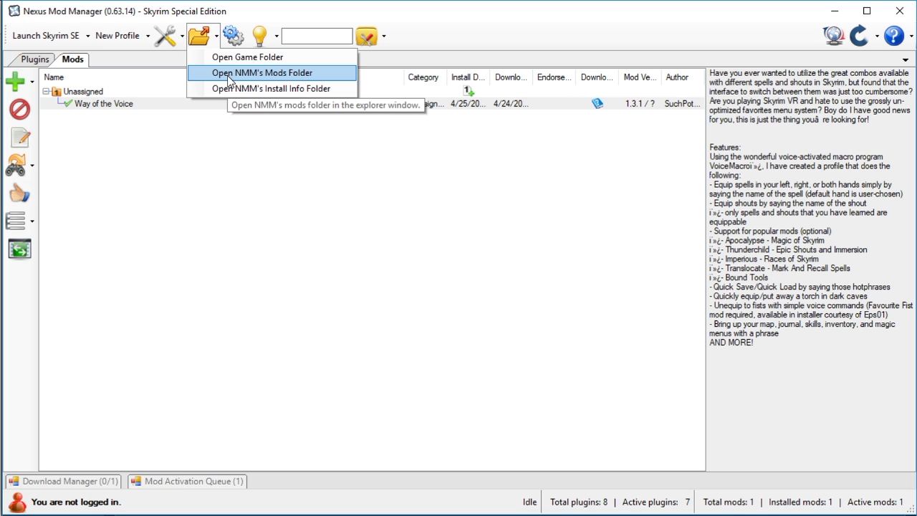
{"action": "left_click", "coordinate": [293, 74]}
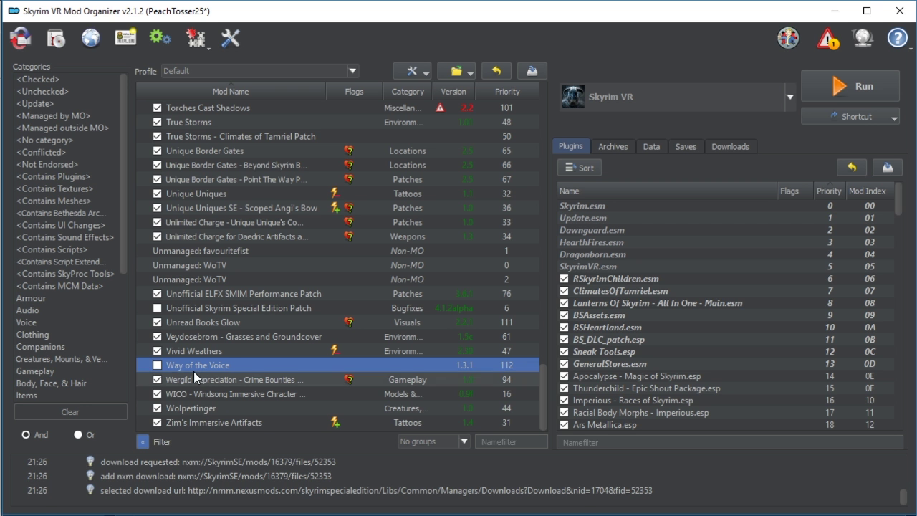
Switch to Mod Organizer and open Way of the Voice's folder in explorer, and in Vortex bring up the mod's file manager option
{"action": "right_click", "coordinate": [192, 364]}
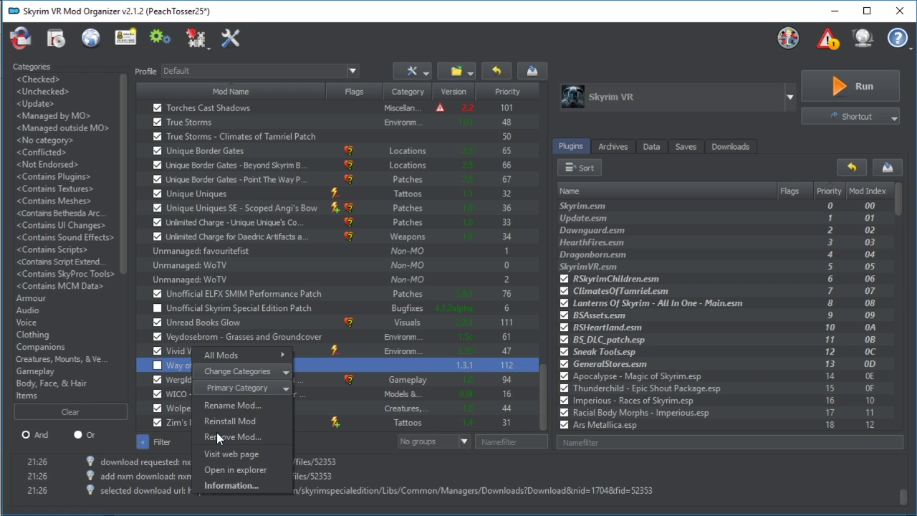
{"action": "left_click", "coordinate": [234, 469]}
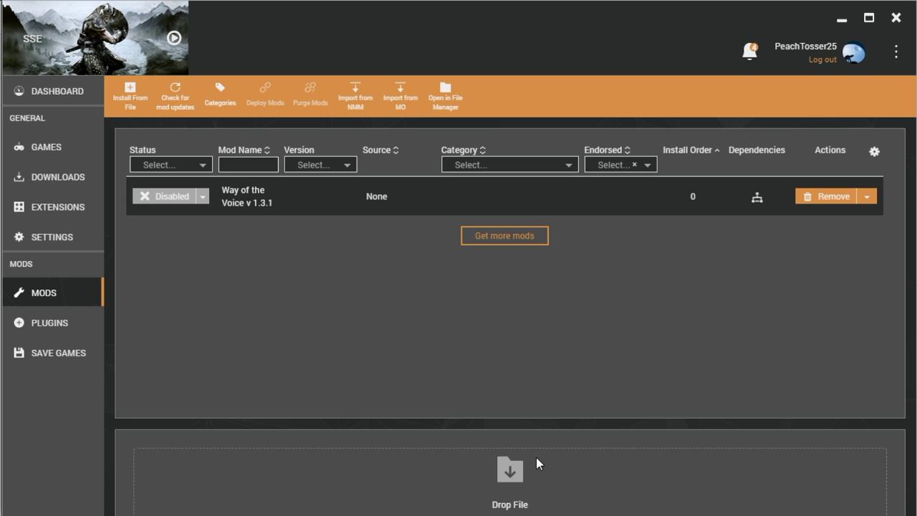
{"action": "left_click", "coordinate": [866, 198]}
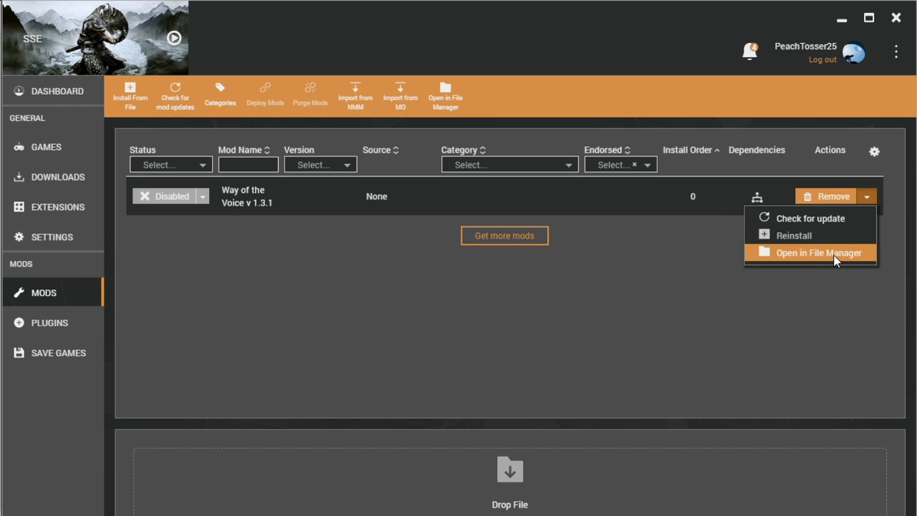
{"action": "left_click", "coordinate": [824, 296]}
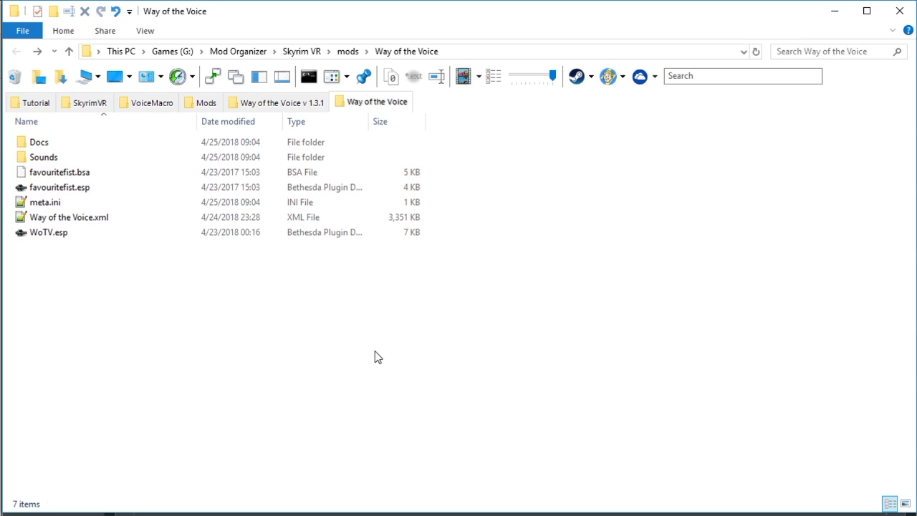
Copy the Docs and Sounds folders from the Way of the Voice mod folder into SkyrimVR's Data folder, replacing the existing files
{"action": "left_click_drag", "start_coordinate": [452, 141], "coordinate": [400, 160]}
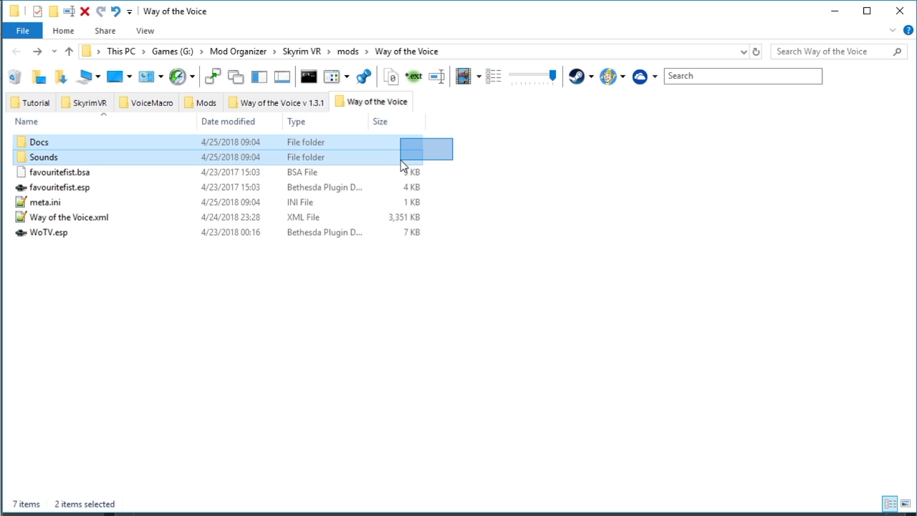
{"action": "right_click", "coordinate": [40, 144]}
{"action": "left_click", "coordinate": [102, 410]}
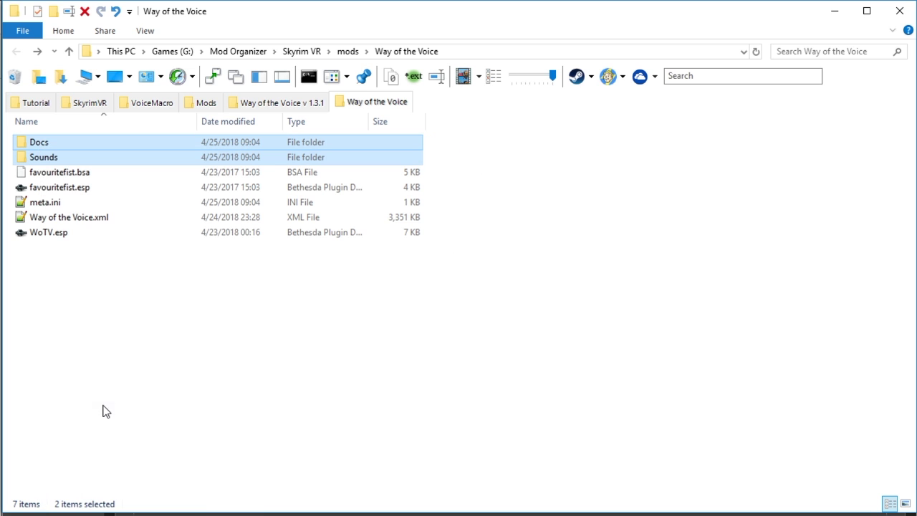
{"action": "left_click", "coordinate": [86, 107]}
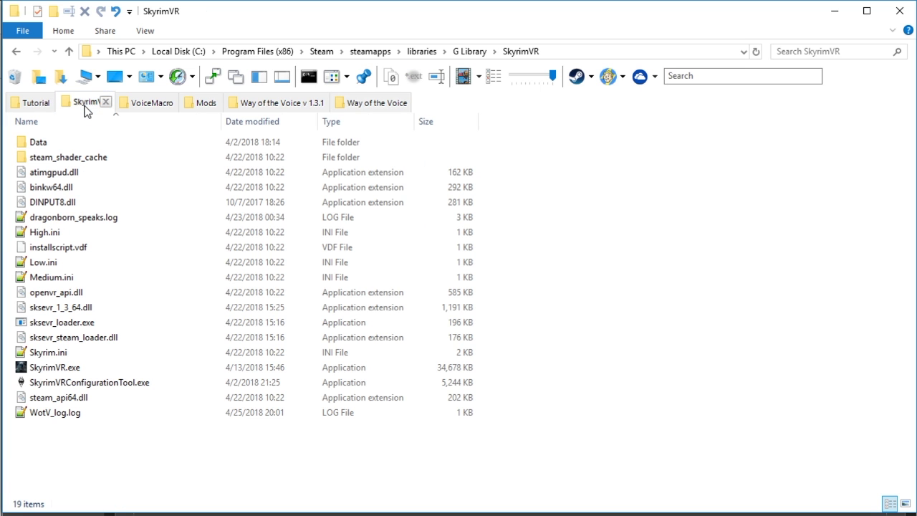
{"action": "double_click", "coordinate": [39, 142]}
{"action": "right_click", "coordinate": [549, 264]}
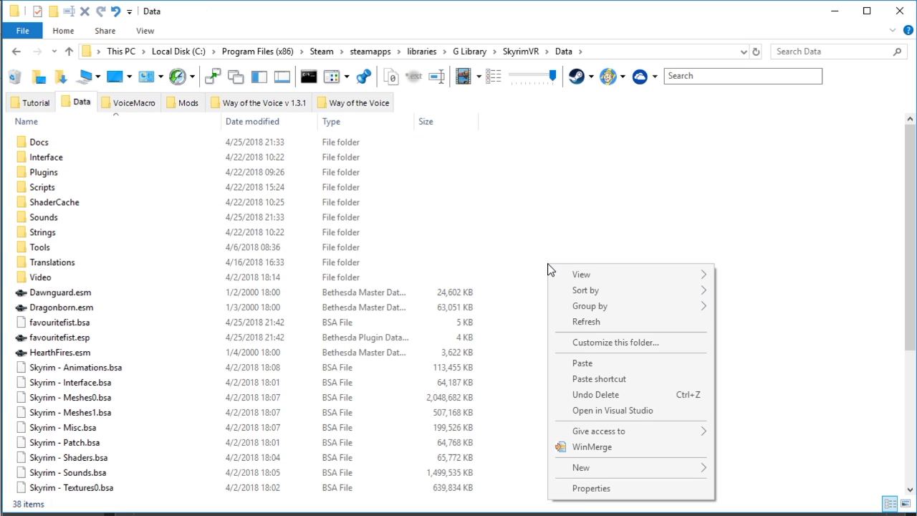
{"action": "left_click", "coordinate": [582, 365]}
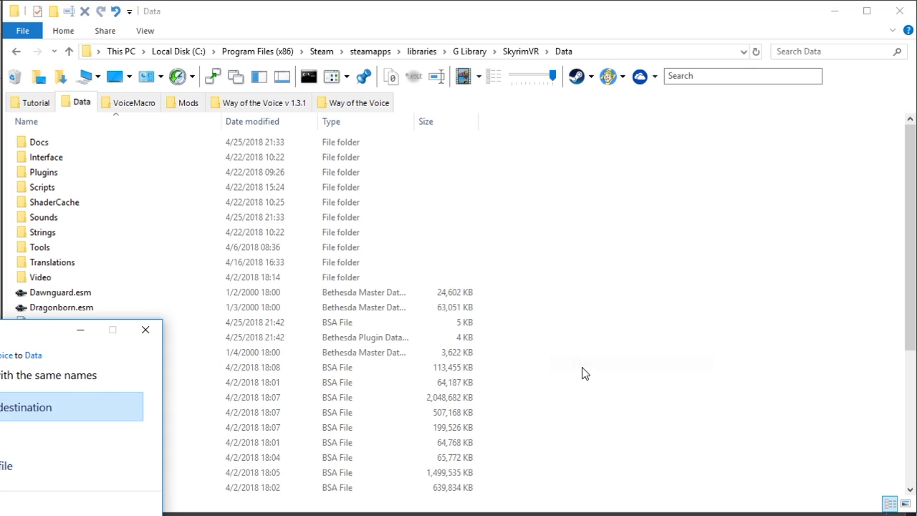
{"action": "left_click", "coordinate": [25, 407]}
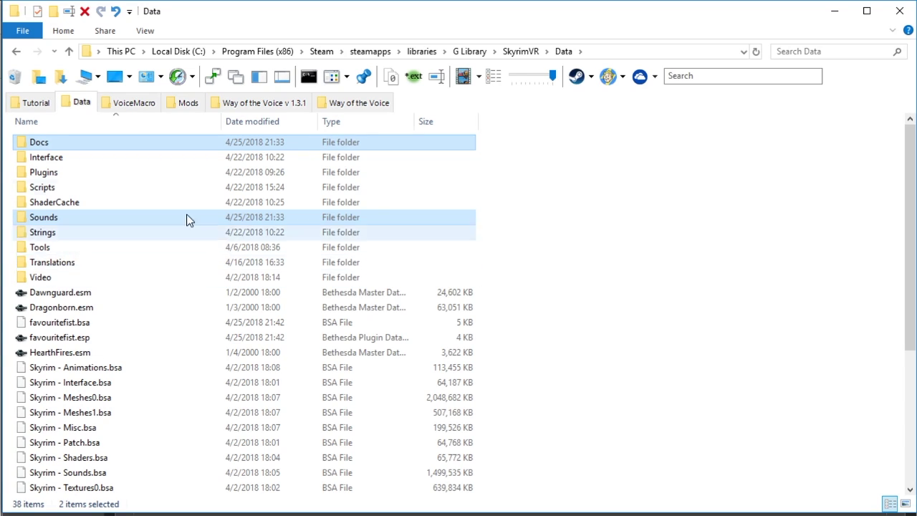
Extract all contents of VoiceMacro_latestbuild_1.2.6.55.zip into the VoiceMacro folder inside the Tutorial folder
{"action": "left_click", "coordinate": [27, 101]}
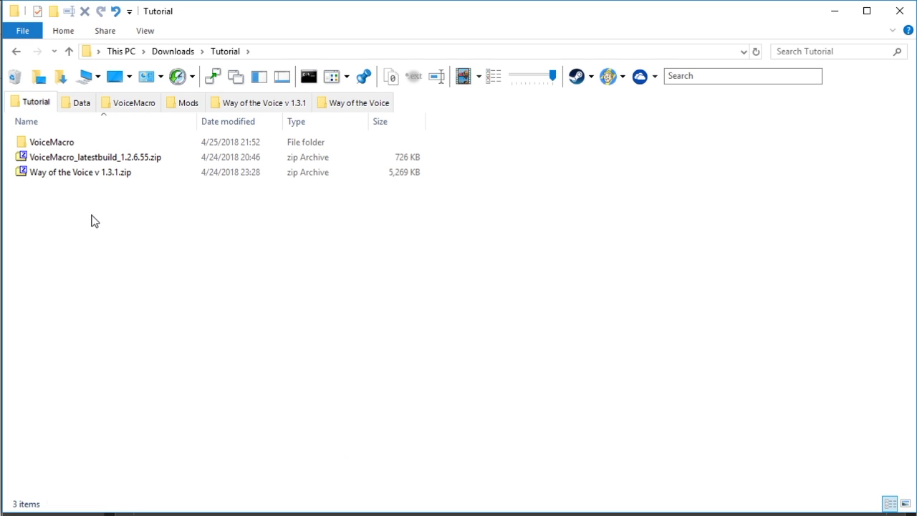
{"action": "left_click", "coordinate": [109, 163]}
{"action": "double_click", "coordinate": [110, 163]}
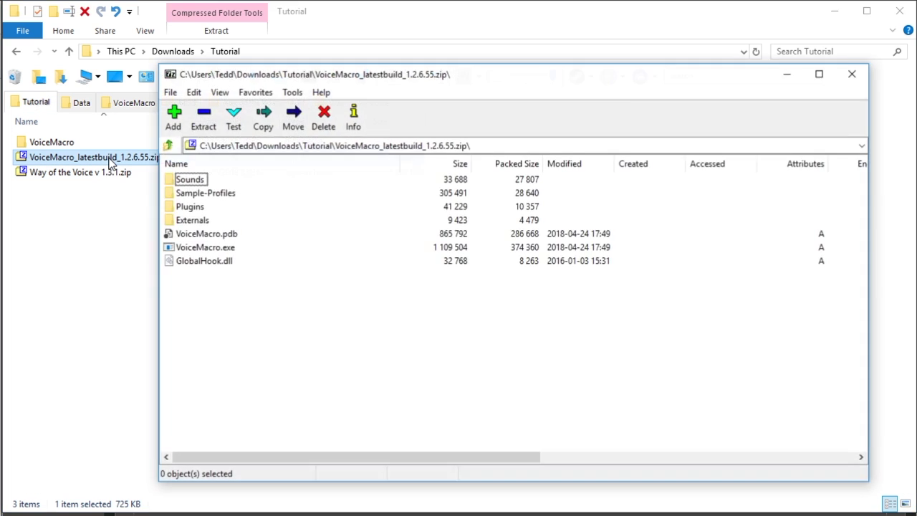
{"action": "left_click_drag", "start_coordinate": [161, 450], "coordinate": [50, 152]}
{"action": "left_click_drag", "start_coordinate": [191, 213], "coordinate": [62, 143]}
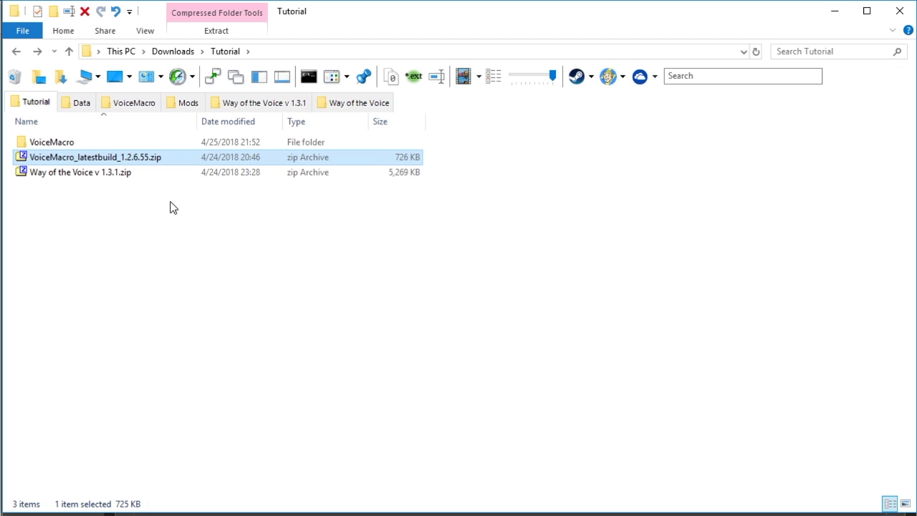
Set VoiceMacro.exe in the extracted VoiceMacro folder to always run as an administrator
{"action": "left_click", "coordinate": [52, 146]}
{"action": "double_click", "coordinate": [52, 146]}
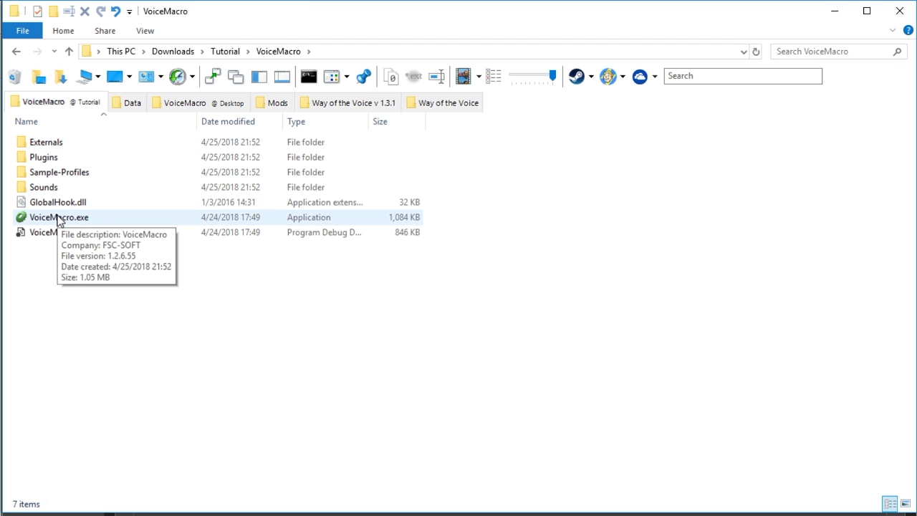
{"action": "right_click", "coordinate": [83, 218]}
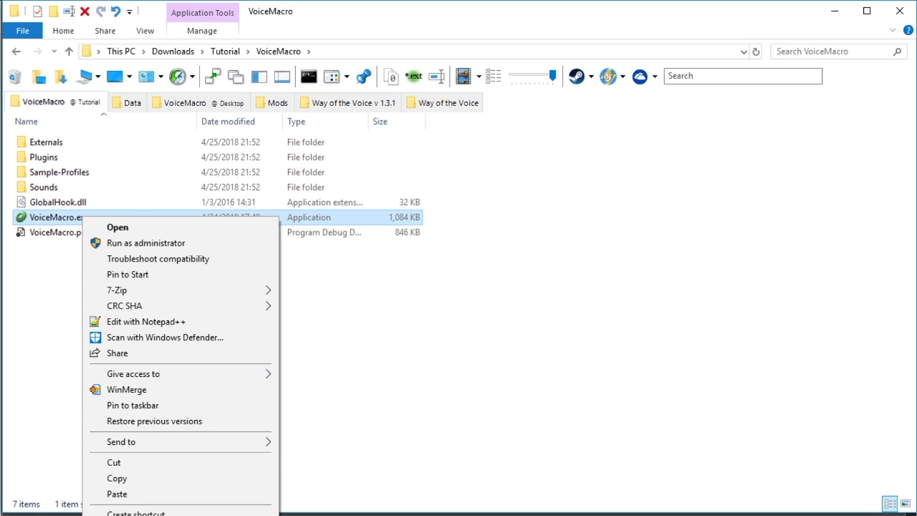
{"action": "left_click", "coordinate": [129, 514]}
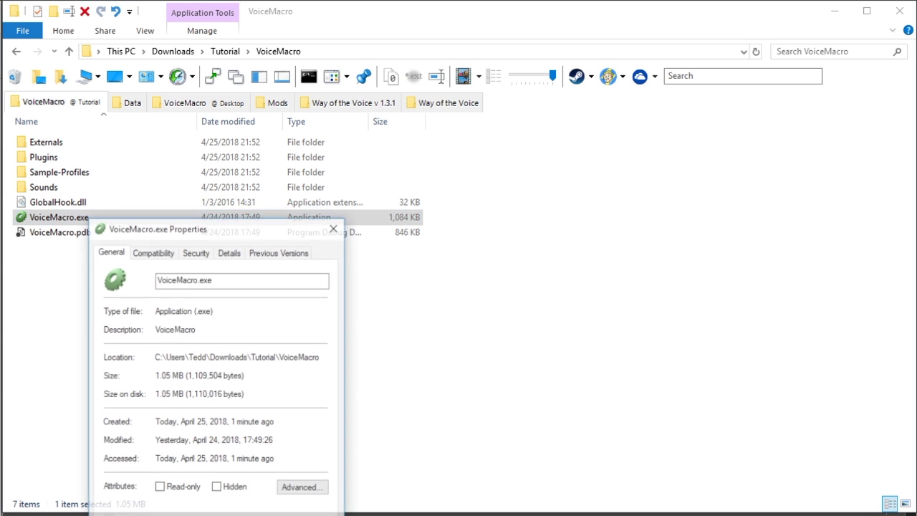
{"action": "left_click", "coordinate": [154, 251]}
{"action": "left_click_drag", "start_coordinate": [169, 229], "coordinate": [187, 140]}
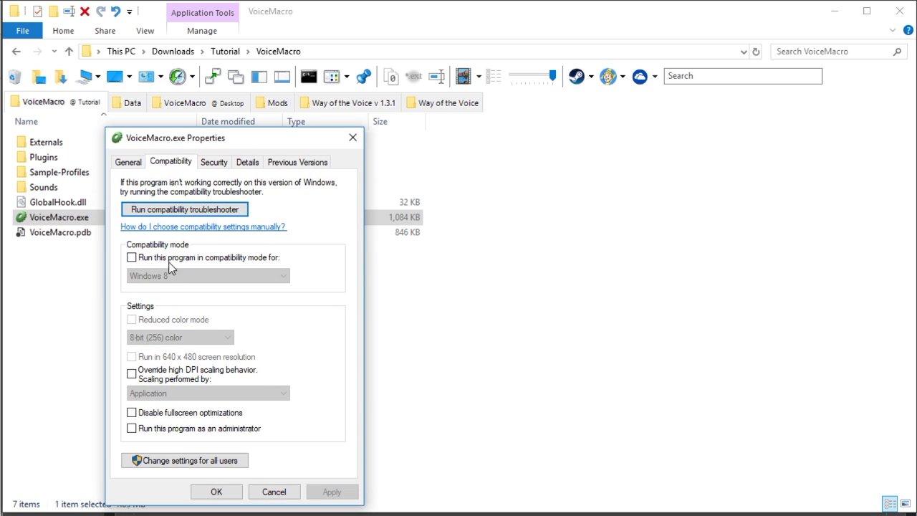
{"action": "left_click", "coordinate": [132, 429]}
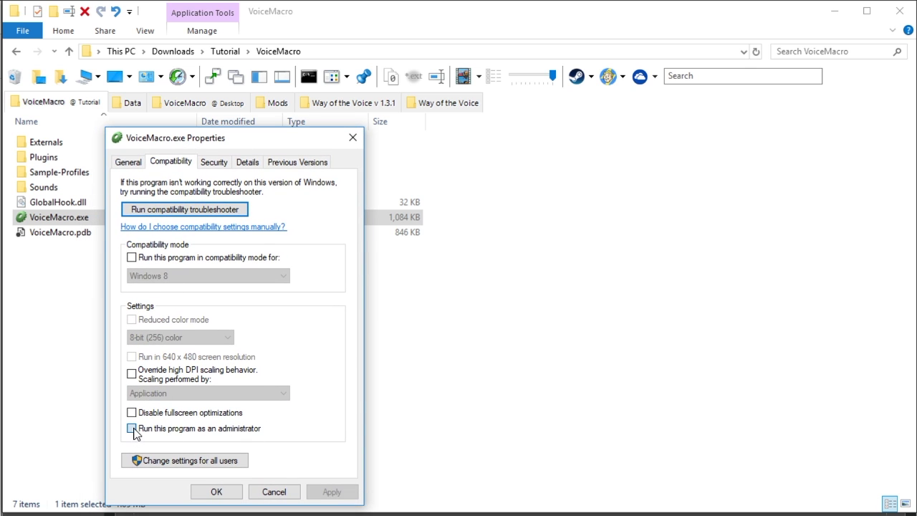
{"action": "left_click", "coordinate": [216, 492]}
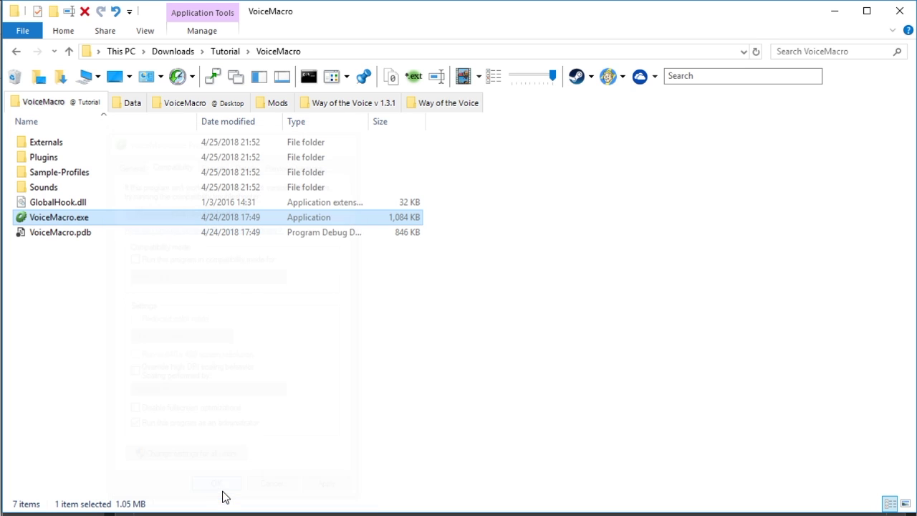
Launch VoiceMacro and import the profile Way of the Voice.xml from G:\Mod Organizer\Skyrim VR\mods\Way of the Voice
{"action": "double_click", "coordinate": [68, 223]}
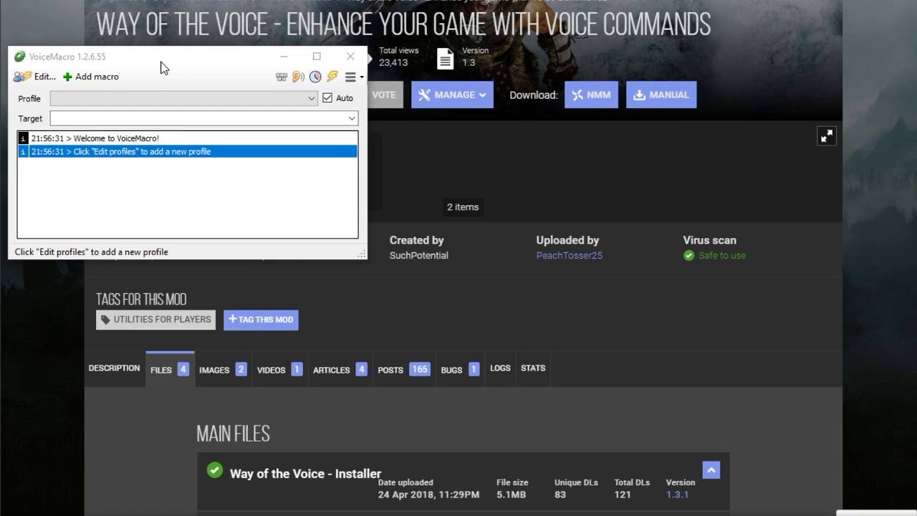
{"action": "left_click", "coordinate": [37, 77]}
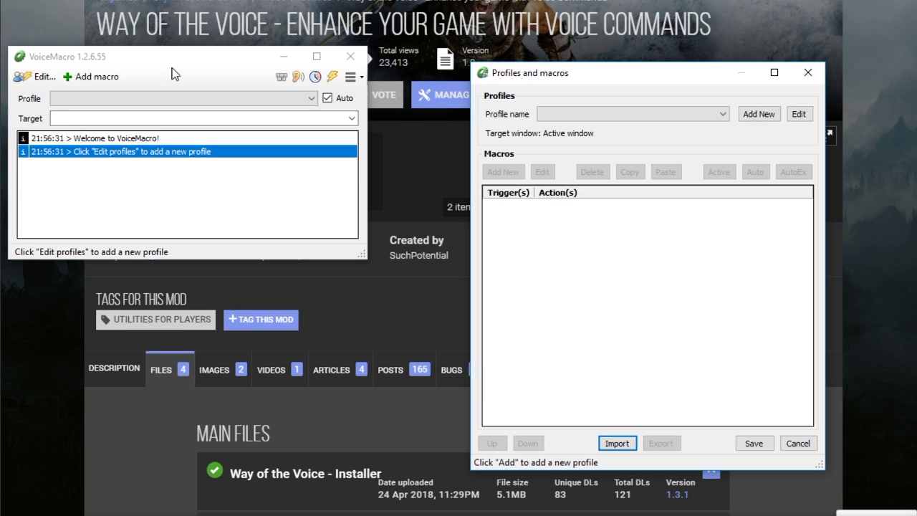
{"action": "left_click", "coordinate": [627, 444]}
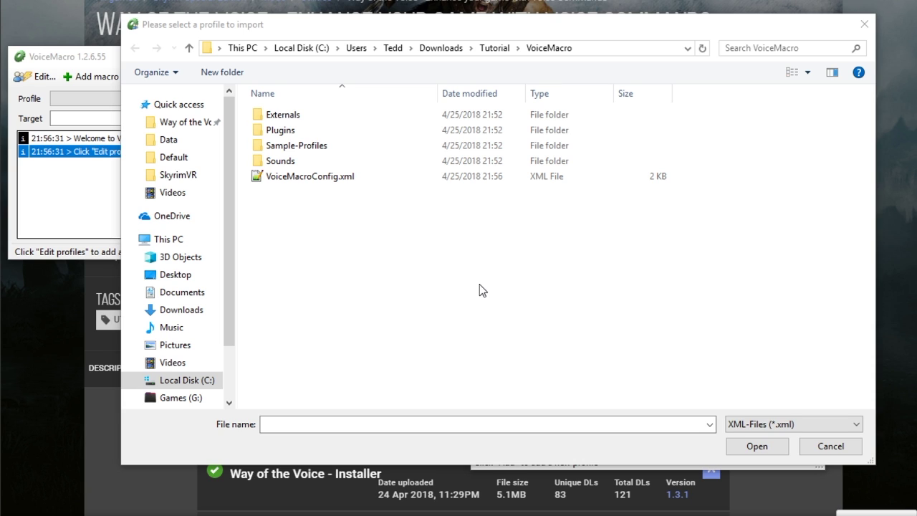
{"action": "left_click", "coordinate": [405, 424]}
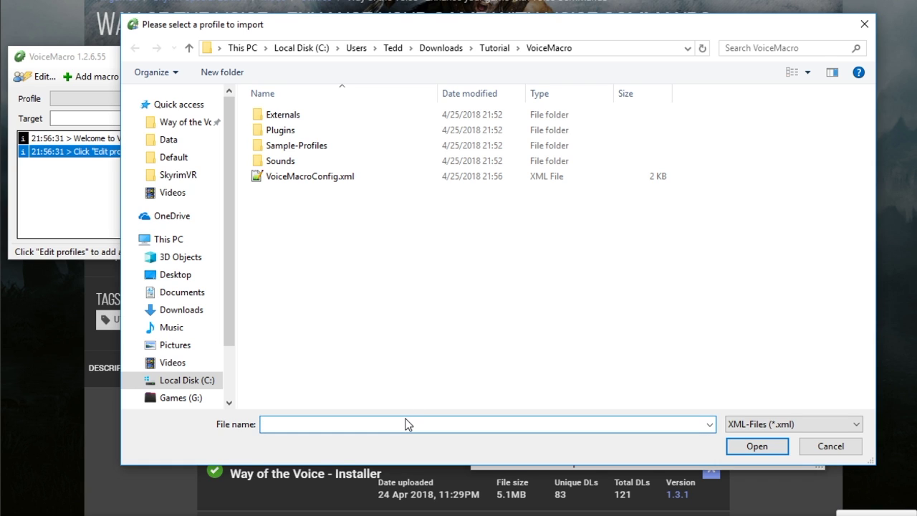
{"action": "key", "text": "ctrl+v"}
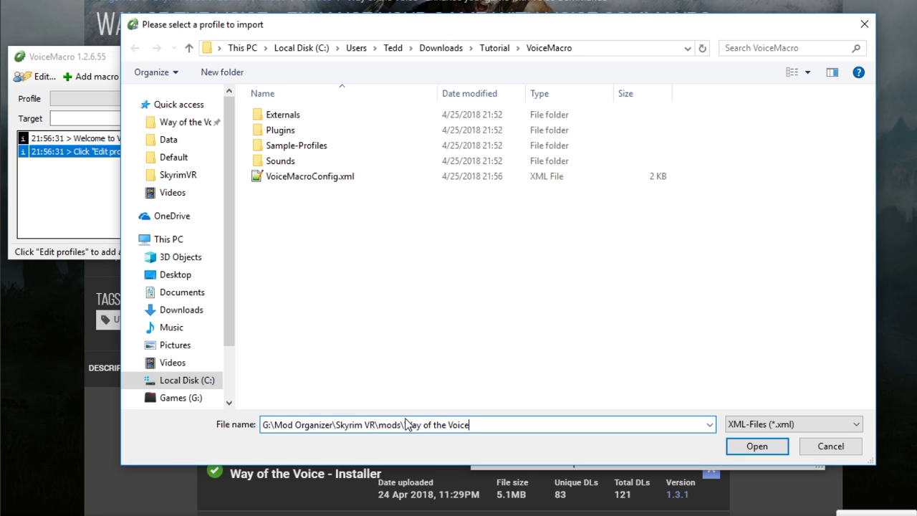
{"action": "key", "text": "Return"}
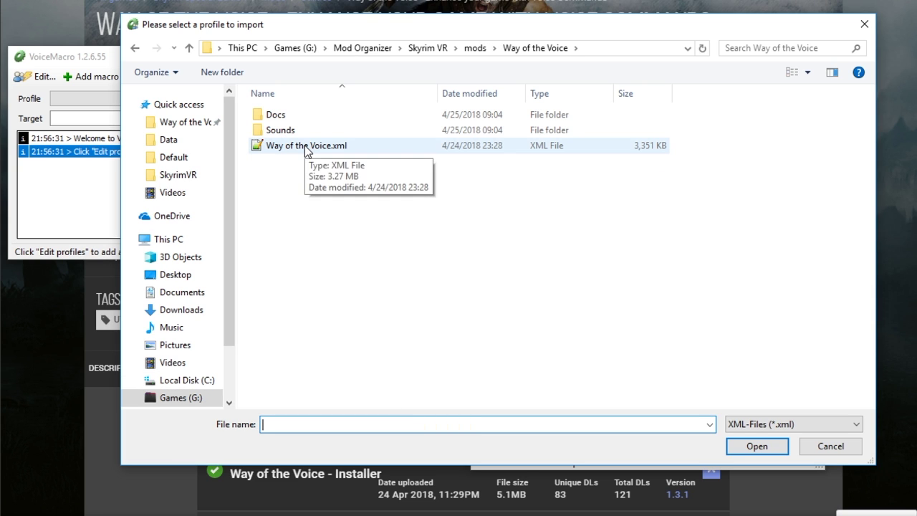
{"action": "double_click", "coordinate": [293, 149]}
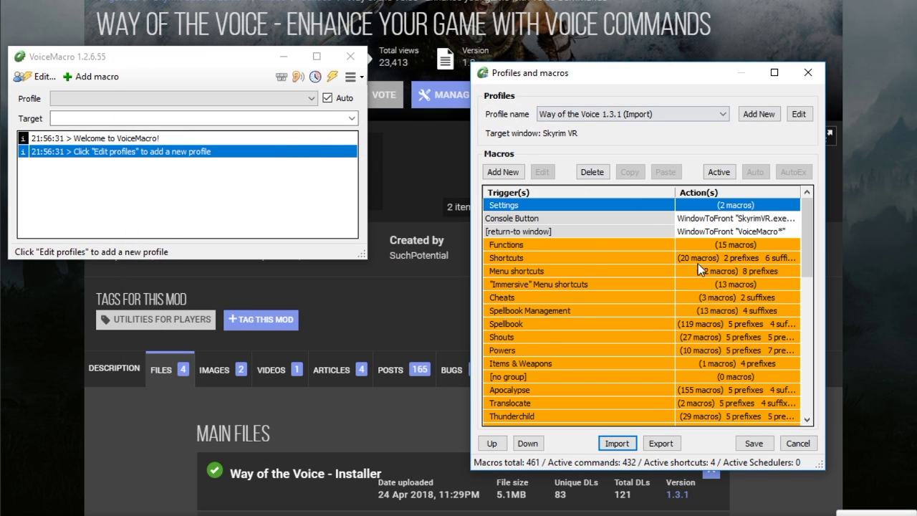
Look through the imported Way of the Voice macro list and save the profile
{"action": "scroll", "coordinate": [702, 269], "scroll_direction": "down", "scroll_amount": 9}
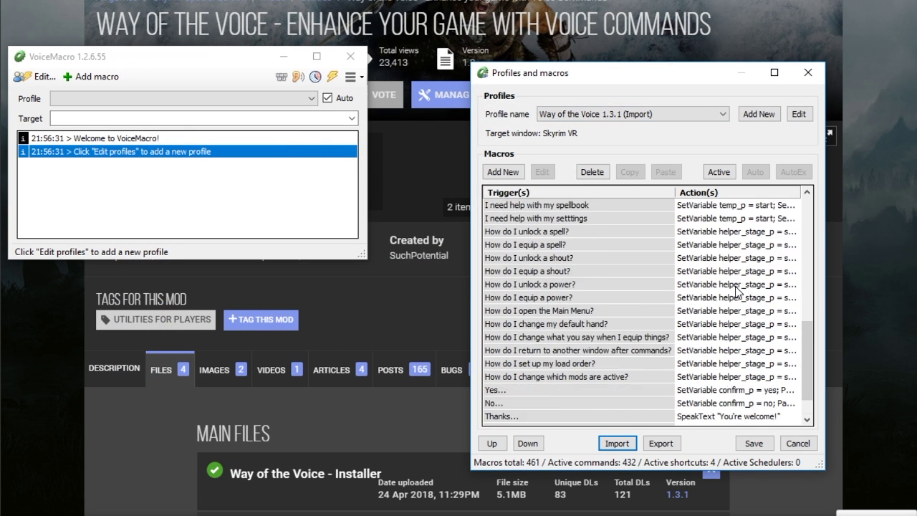
{"action": "scroll", "coordinate": [736, 288], "scroll_direction": "down", "scroll_amount": 1}
{"action": "scroll", "coordinate": [737, 288], "scroll_direction": "up", "scroll_amount": 11}
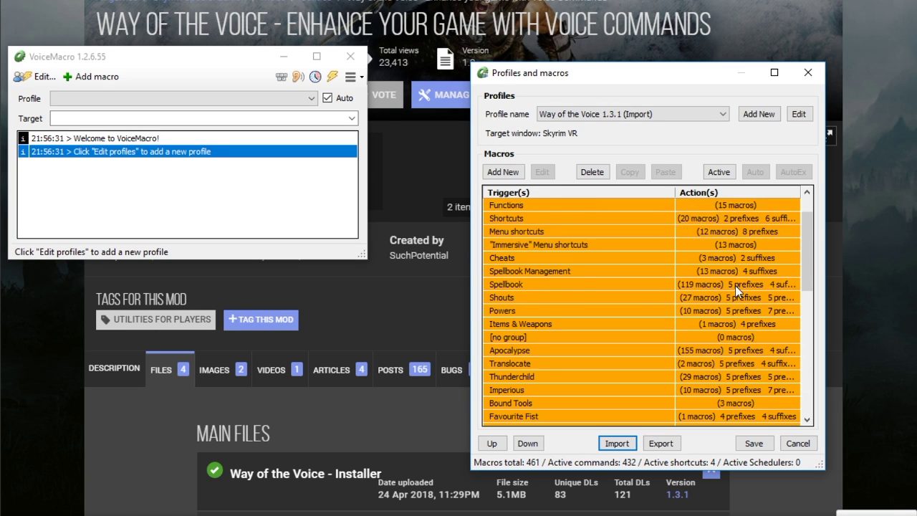
{"action": "scroll", "coordinate": [735, 285], "scroll_direction": "up", "scroll_amount": 1}
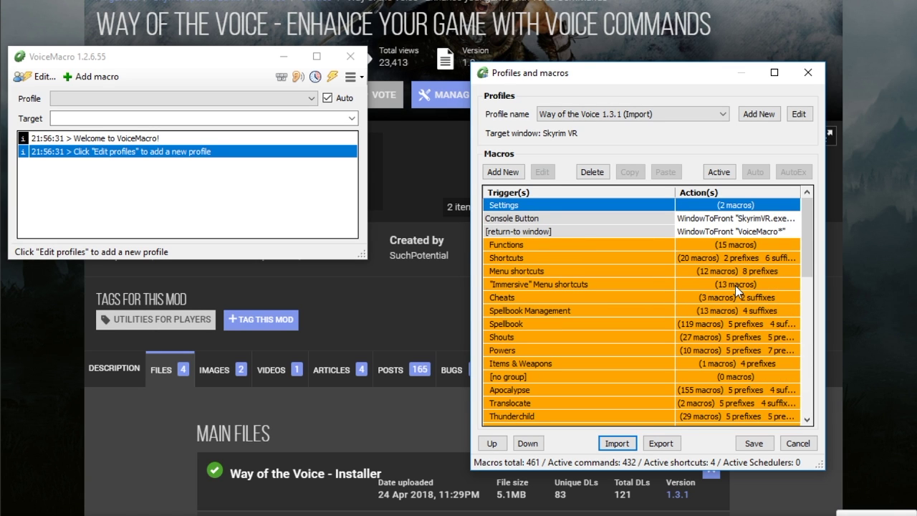
{"action": "left_click", "coordinate": [763, 443]}
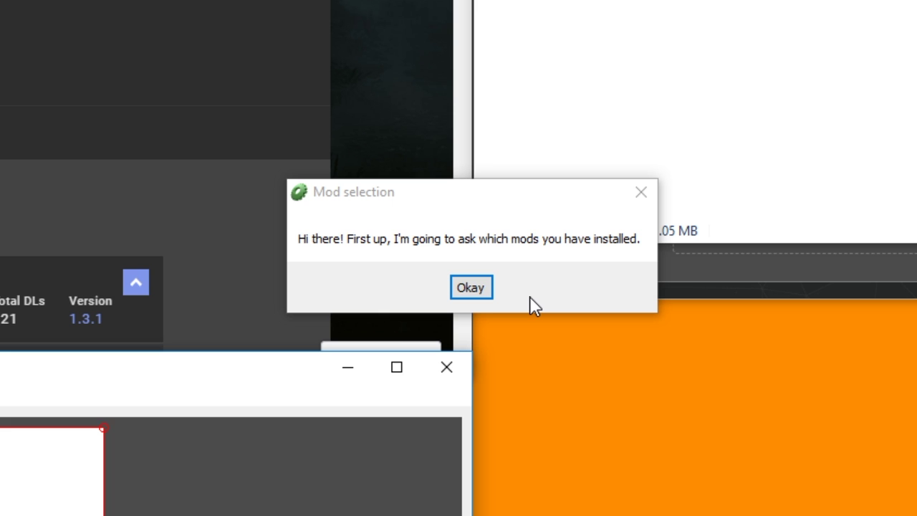
Proceed to the mod selection, toggle Imperious on and back off, and return to Apocalypse in the list
{"action": "left_click", "coordinate": [471, 287]}
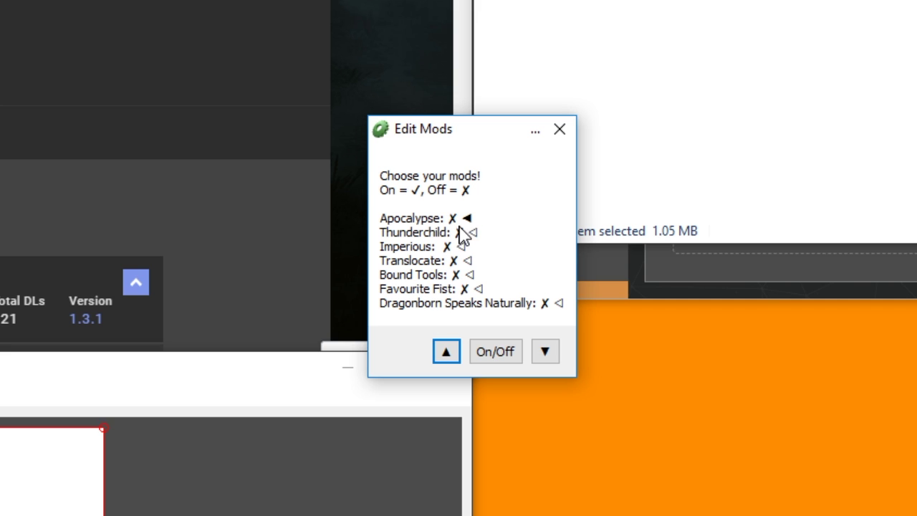
{"action": "left_click", "coordinate": [551, 361]}
{"action": "left_click", "coordinate": [541, 349]}
{"action": "left_click", "coordinate": [445, 350]}
{"action": "left_click", "coordinate": [494, 355]}
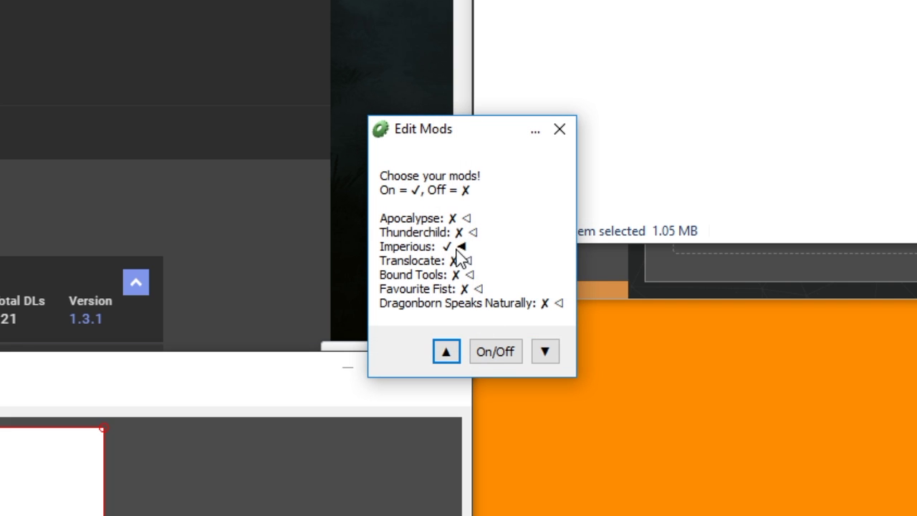
{"action": "left_click", "coordinate": [485, 354]}
{"action": "left_click", "coordinate": [447, 351]}
{"action": "left_click", "coordinate": [446, 351]}
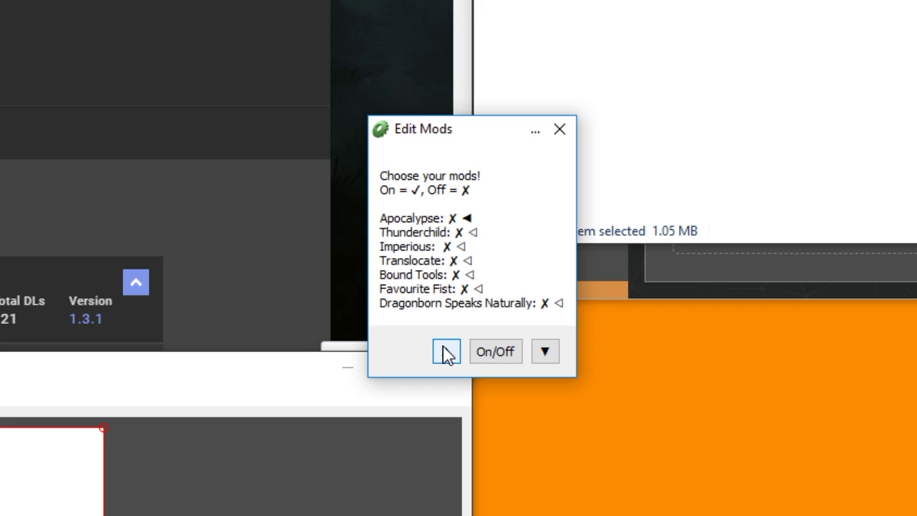
Switch on Dragonborn Speaks Naturally, finish the mod selection and acknowledge the DSN support notice
{"action": "left_click", "coordinate": [446, 351]}
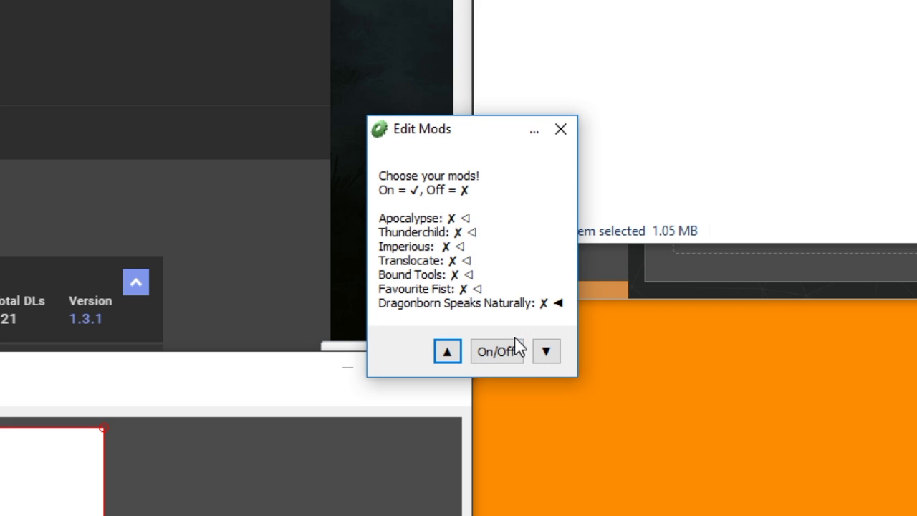
{"action": "left_click", "coordinate": [510, 358]}
{"action": "left_click", "coordinate": [561, 134]}
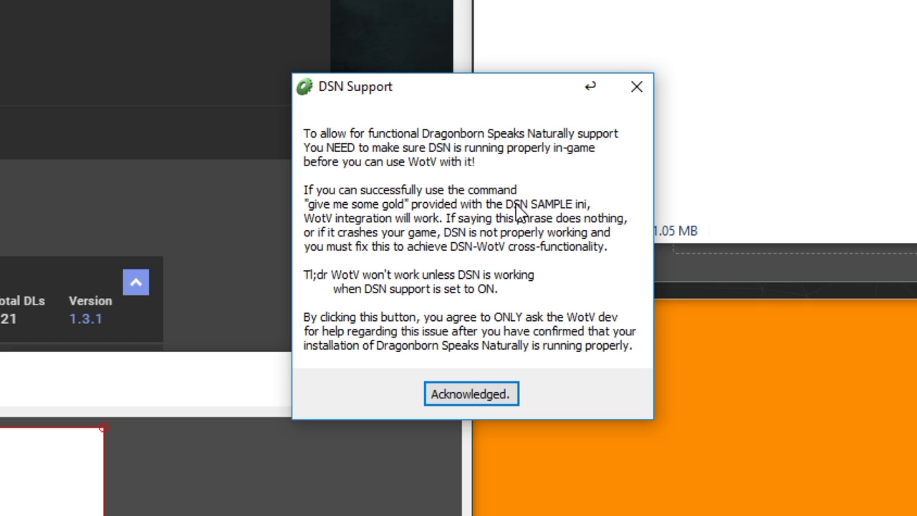
{"action": "left_click", "coordinate": [496, 396]}
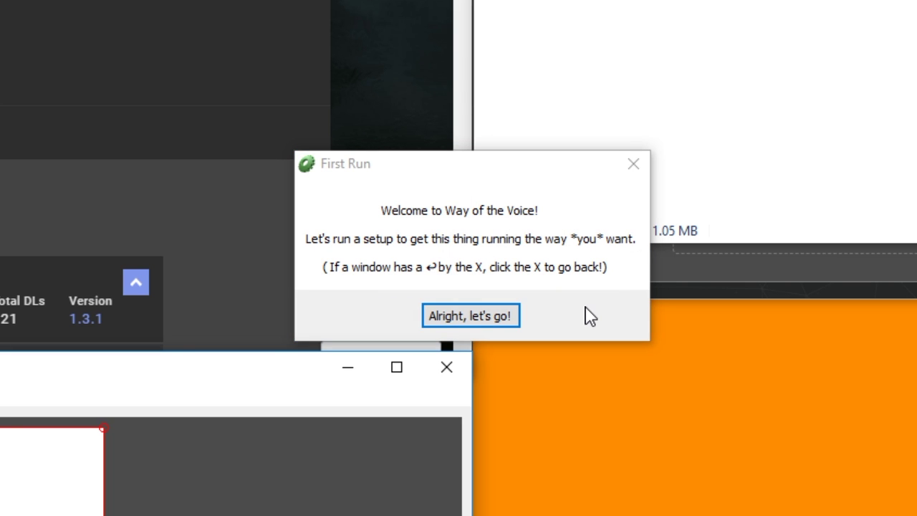
Start the Way of the Voice first-run setup and choose Skyrim VR as the game version
{"action": "left_click", "coordinate": [528, 174]}
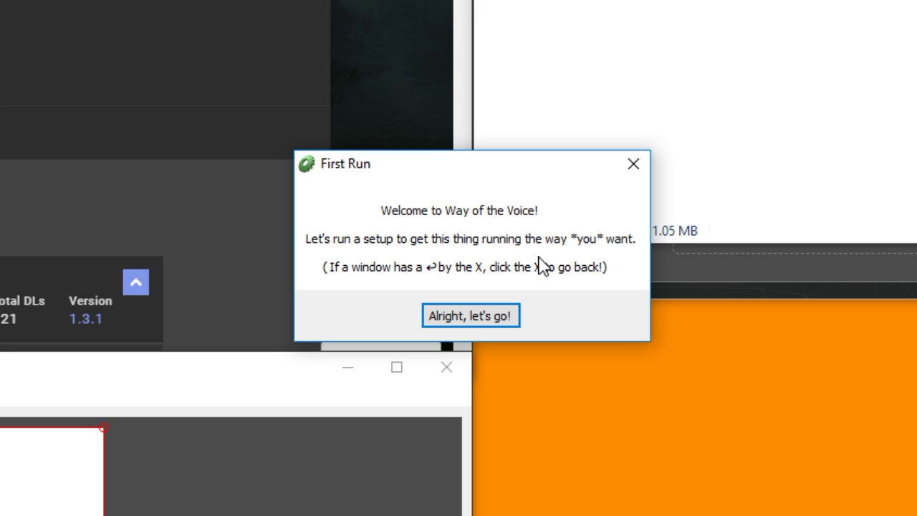
{"action": "left_click", "coordinate": [508, 316]}
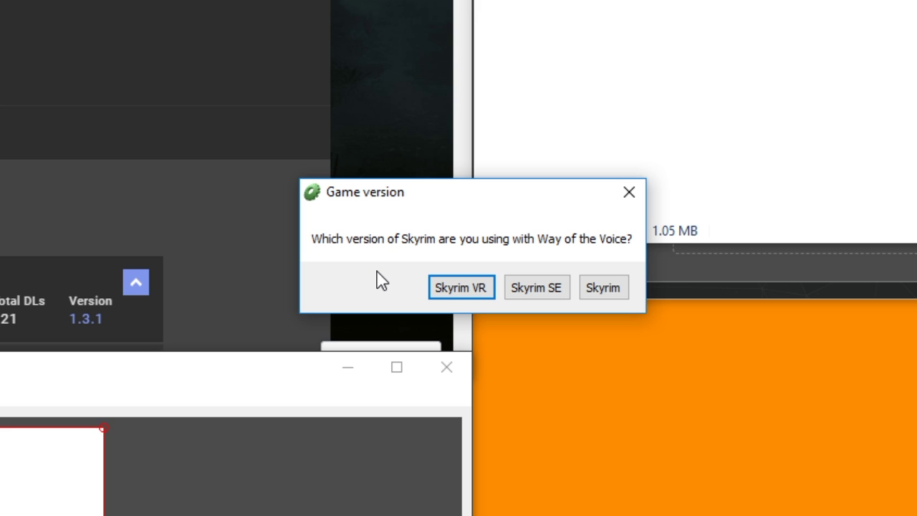
{"action": "left_click", "coordinate": [464, 289]}
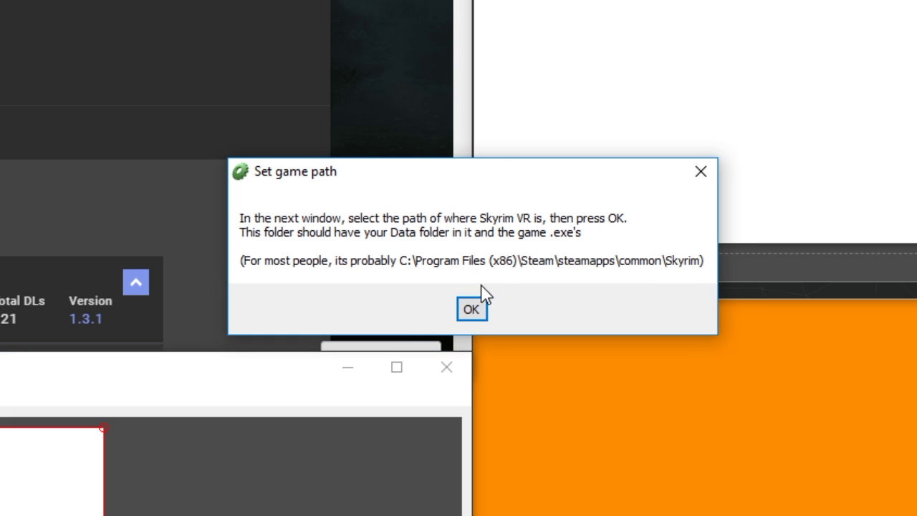
Start choosing the Skyrim VR game path and open Steam\Windows\steamapps\common on the Games (G:) drive
{"action": "left_click", "coordinate": [471, 311]}
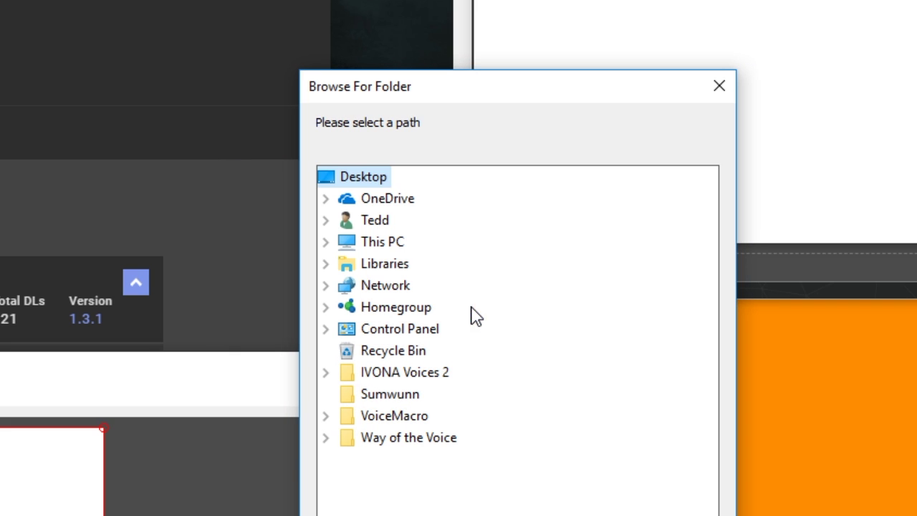
{"action": "left_click_drag", "start_coordinate": [466, 92], "coordinate": [401, 3]}
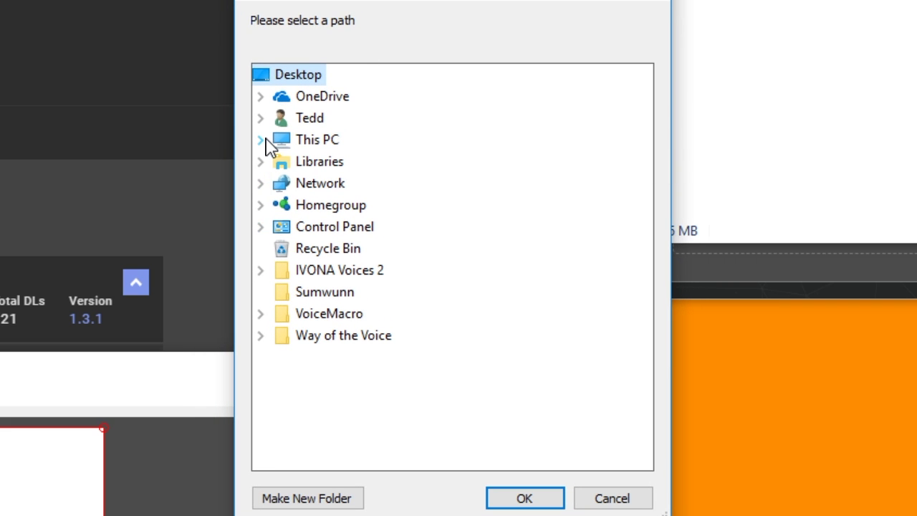
{"action": "left_click", "coordinate": [261, 140]}
{"action": "left_click", "coordinate": [281, 357]}
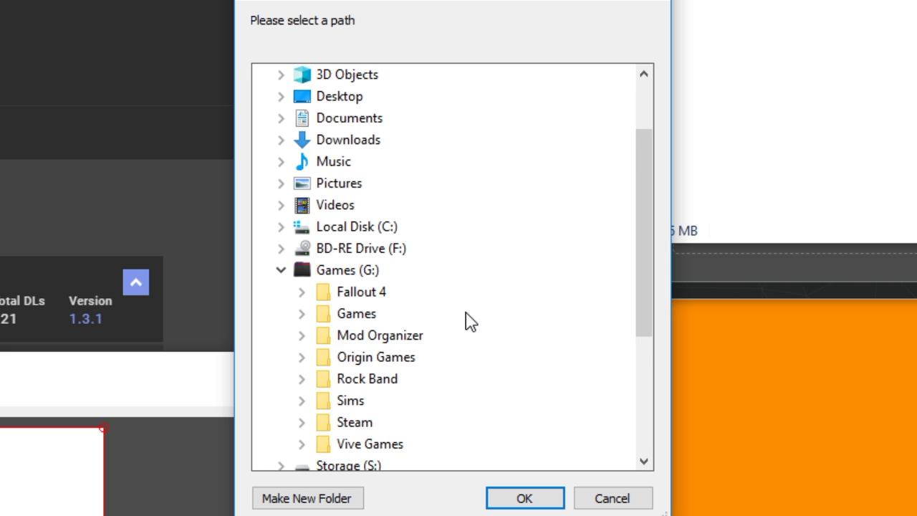
{"action": "scroll", "coordinate": [458, 330], "scroll_direction": "down", "scroll_amount": 1}
{"action": "left_click", "coordinate": [303, 358]}
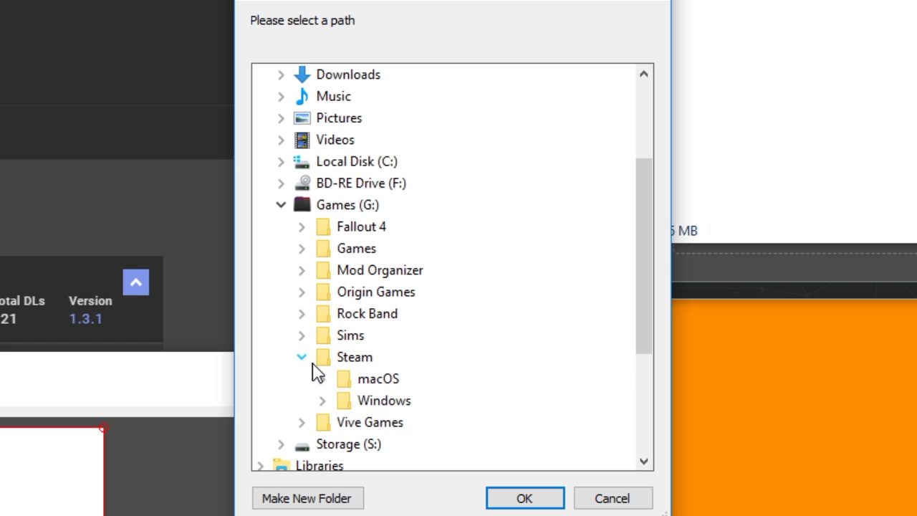
{"action": "left_click", "coordinate": [322, 400]}
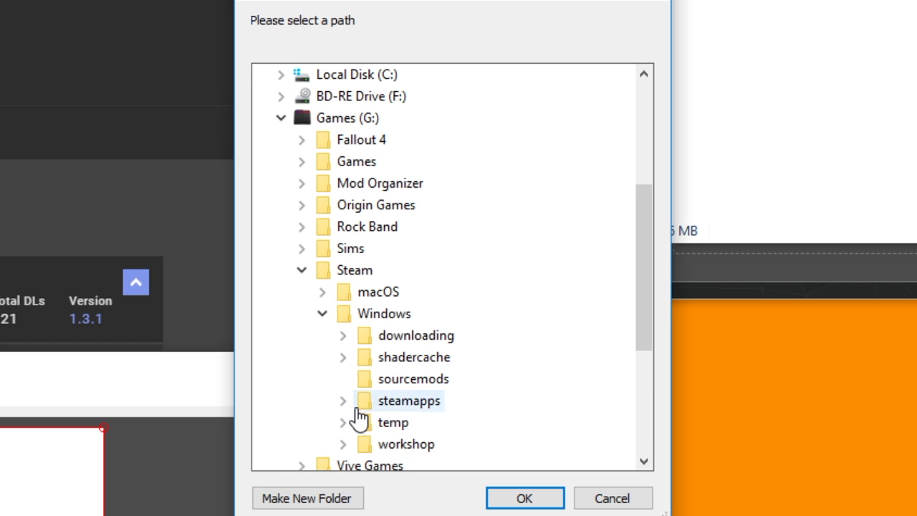
{"action": "left_click", "coordinate": [342, 401]}
{"action": "double_click", "coordinate": [419, 336]}
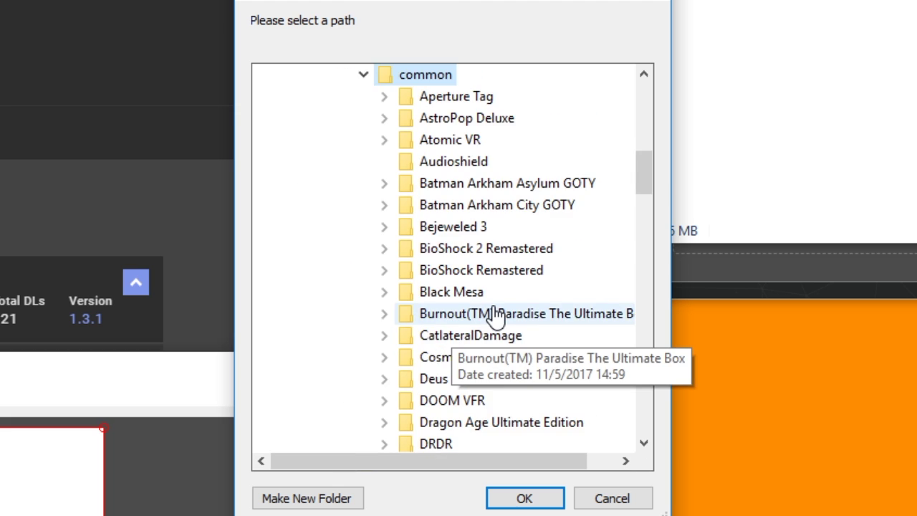
Select the SkyrimVR folder in the common directory as the game path and confirm it as correct
{"action": "scroll", "coordinate": [497, 319], "scroll_direction": "down", "scroll_amount": 6}
{"action": "scroll", "coordinate": [521, 304], "scroll_direction": "down", "scroll_amount": 12}
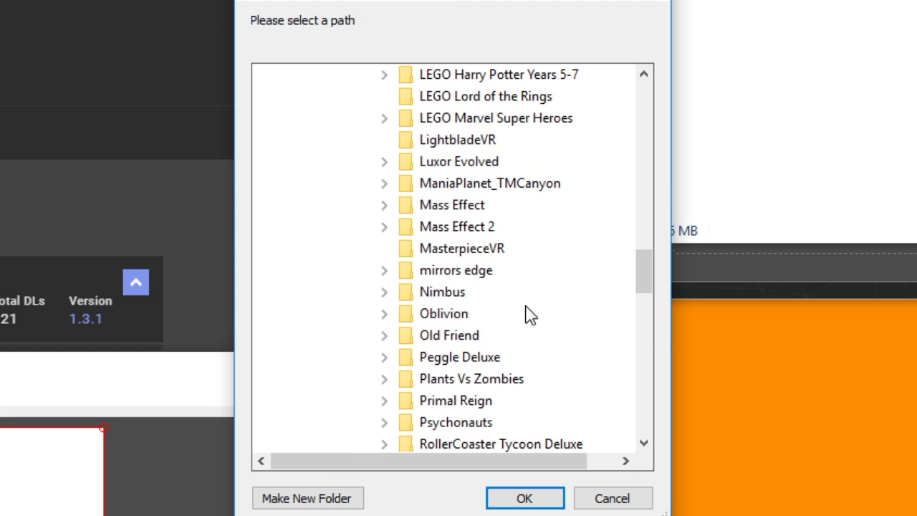
{"action": "double_click", "coordinate": [463, 206]}
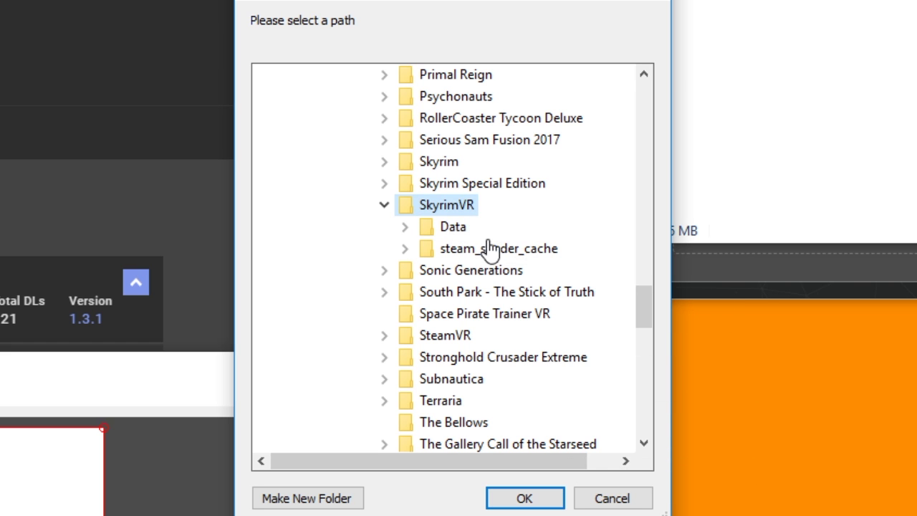
{"action": "left_click", "coordinate": [519, 500]}
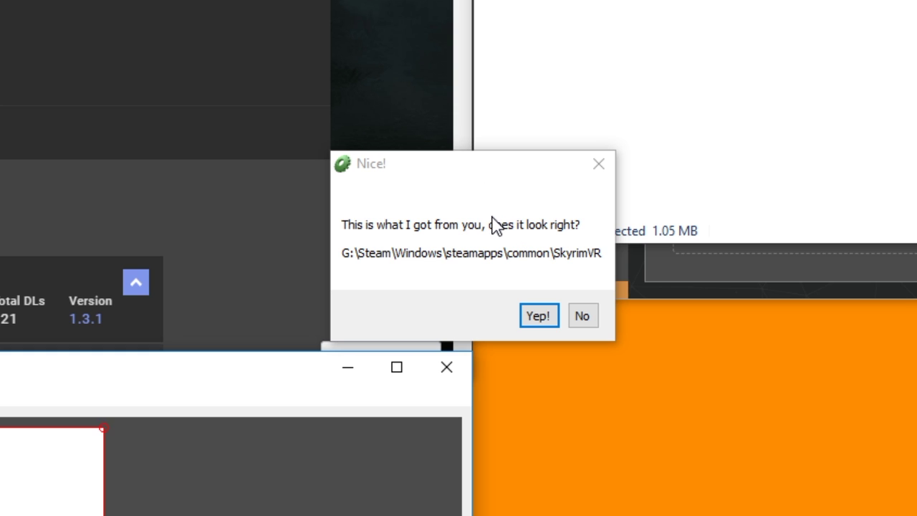
{"action": "left_click", "coordinate": [542, 321]}
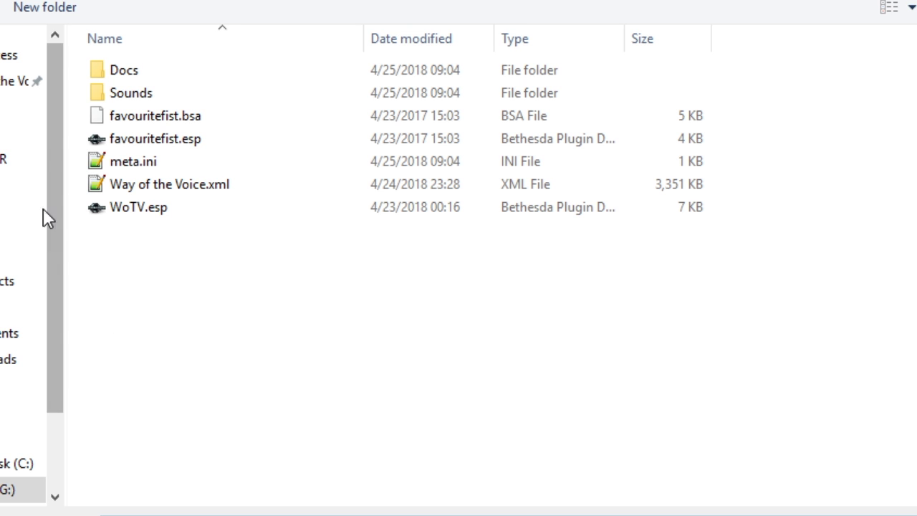
Try plugins.txt from G:\Mod Organizer\Skyrim VR\profiles\Default as the plugin file and reject that path
{"action": "left_click", "coordinate": [11, 489]}
{"action": "left_click", "coordinate": [148, 118]}
{"action": "double_click", "coordinate": [158, 125]}
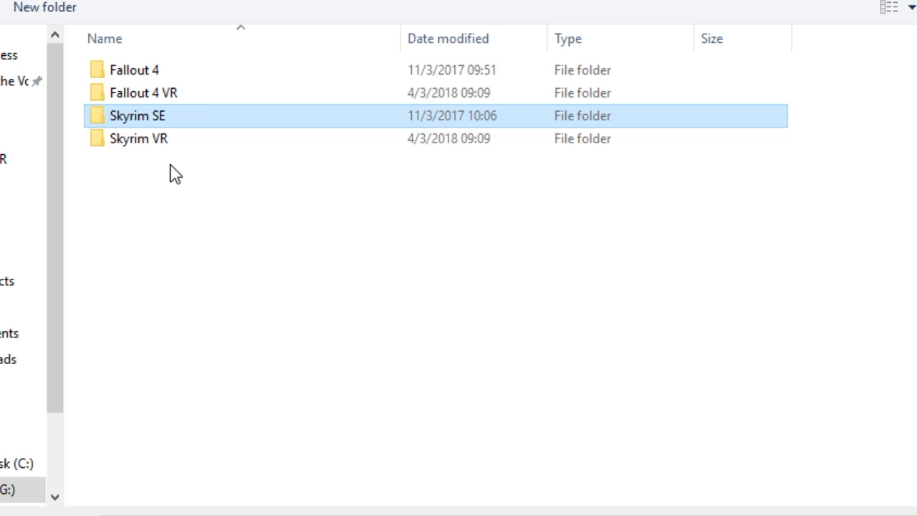
{"action": "double_click", "coordinate": [152, 139]}
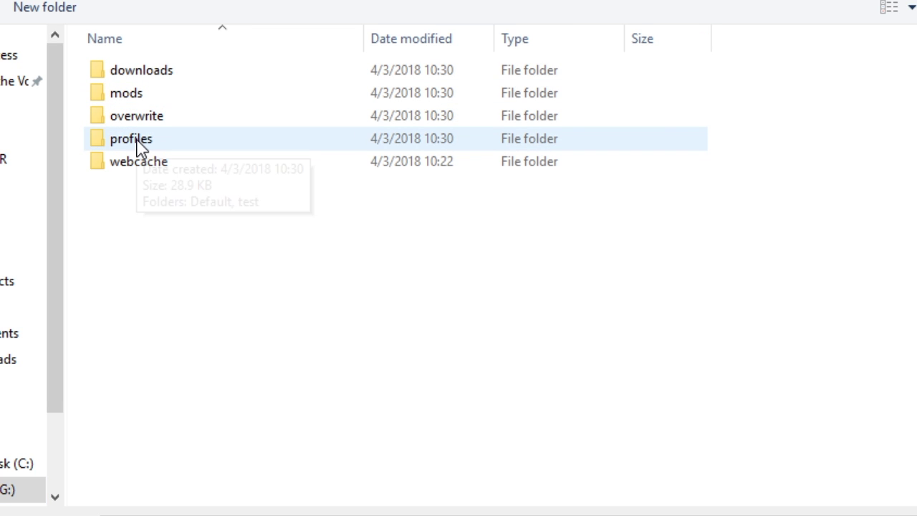
{"action": "double_click", "coordinate": [140, 140]}
{"action": "left_click", "coordinate": [145, 76]}
{"action": "double_click", "coordinate": [145, 77]}
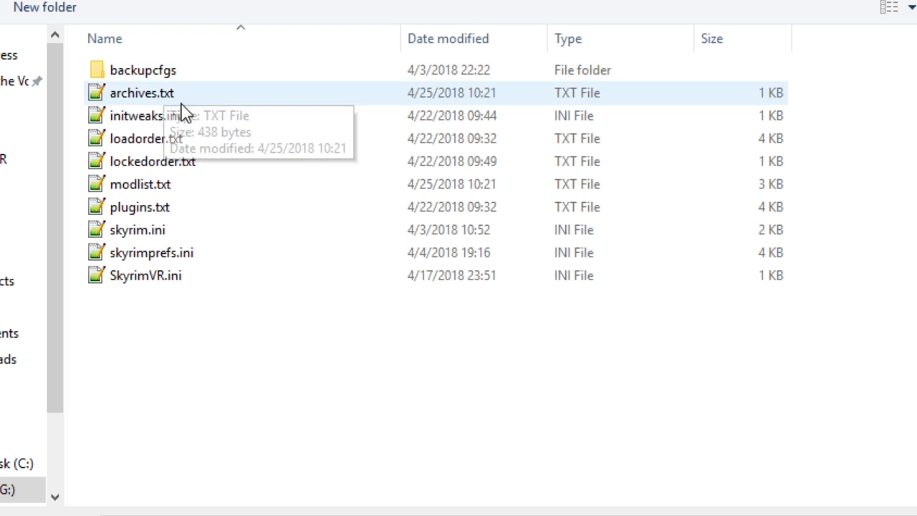
{"action": "double_click", "coordinate": [157, 214]}
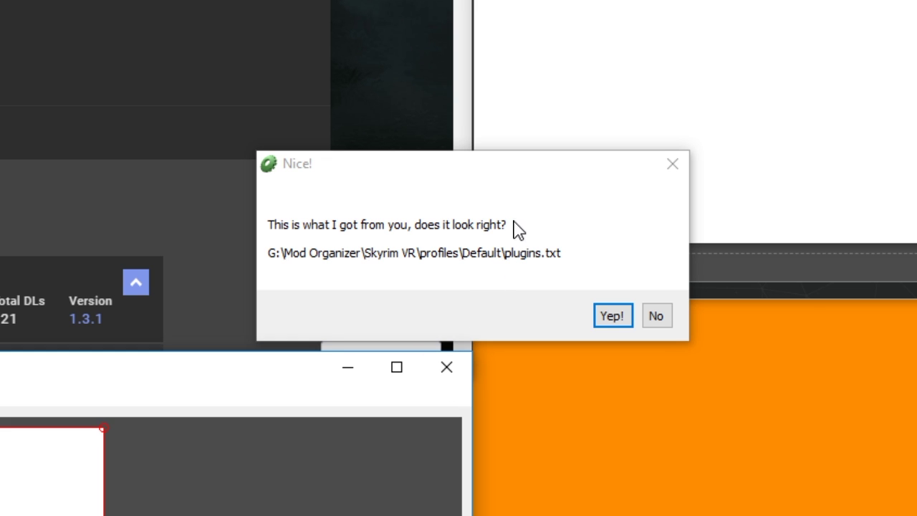
{"action": "left_click", "coordinate": [523, 185]}
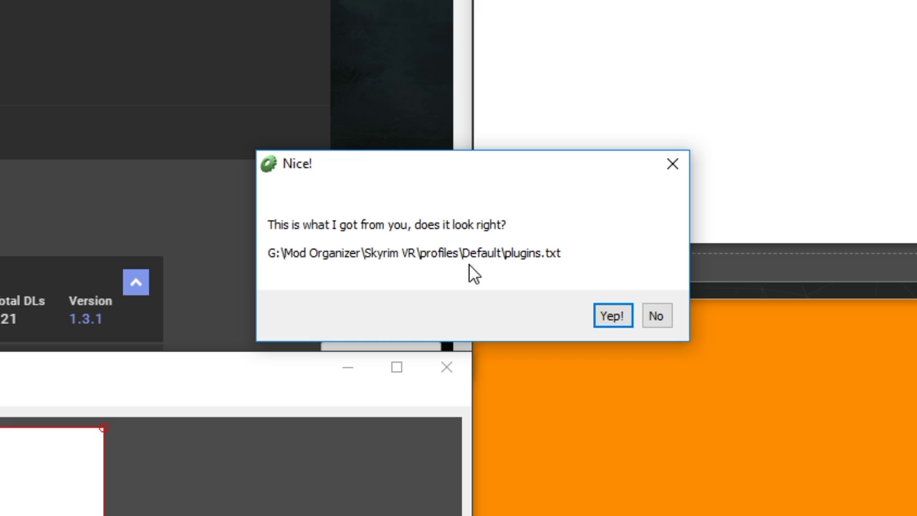
{"action": "left_click", "coordinate": [665, 318]}
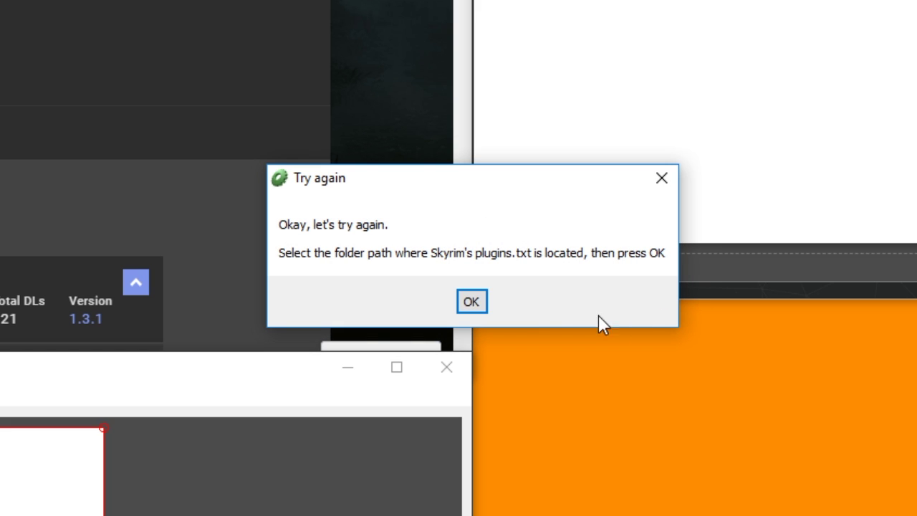
Choose plugins.txt from the Skyrim VR folder under %localappdata% as the plugin file and confirm its path
{"action": "left_click", "coordinate": [470, 302]}
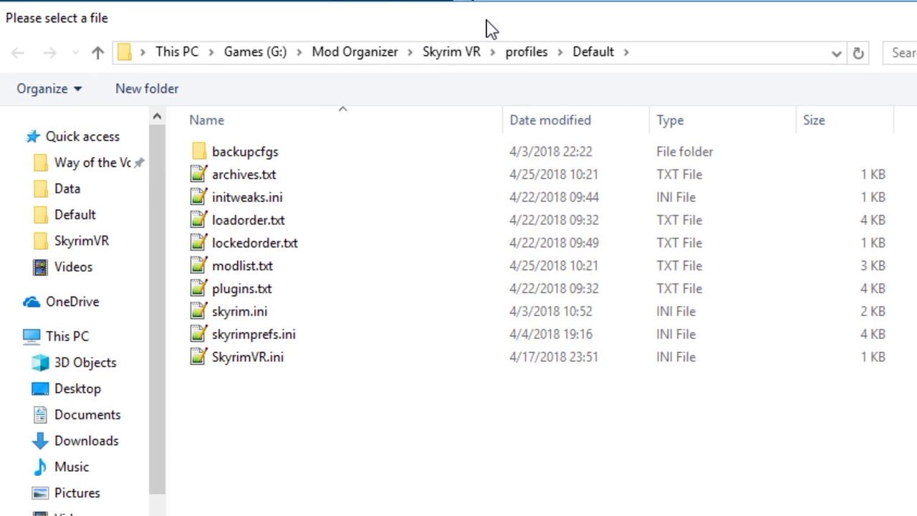
{"action": "left_click", "coordinate": [689, 54]}
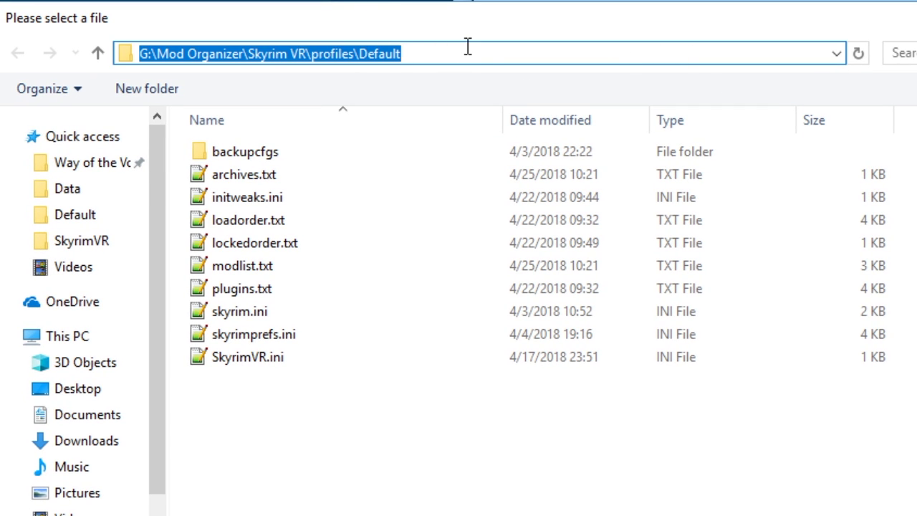
{"action": "type", "text": "%l"}
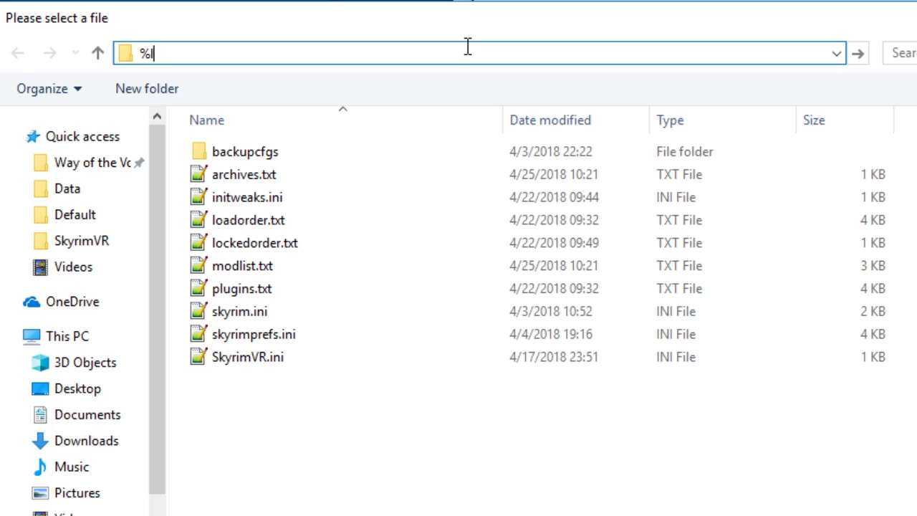
{"action": "type", "text": "ocalappdata%"}
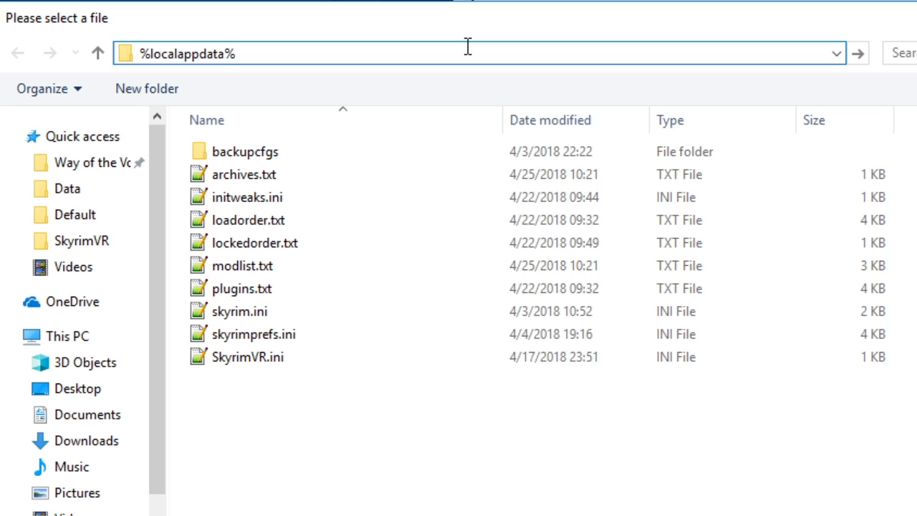
{"action": "key", "text": "Return"}
{"action": "scroll", "coordinate": [340, 437], "scroll_direction": "down", "scroll_amount": 8}
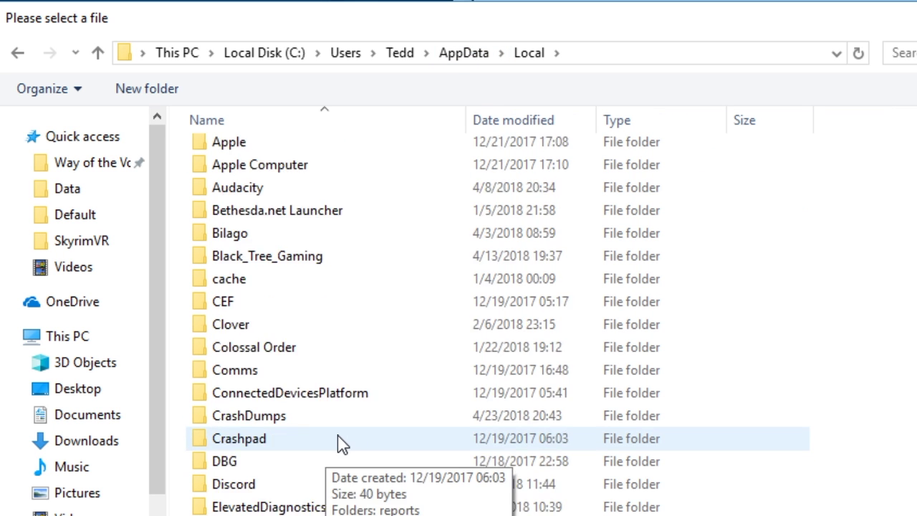
{"action": "scroll", "coordinate": [337, 433], "scroll_direction": "down", "scroll_amount": 7}
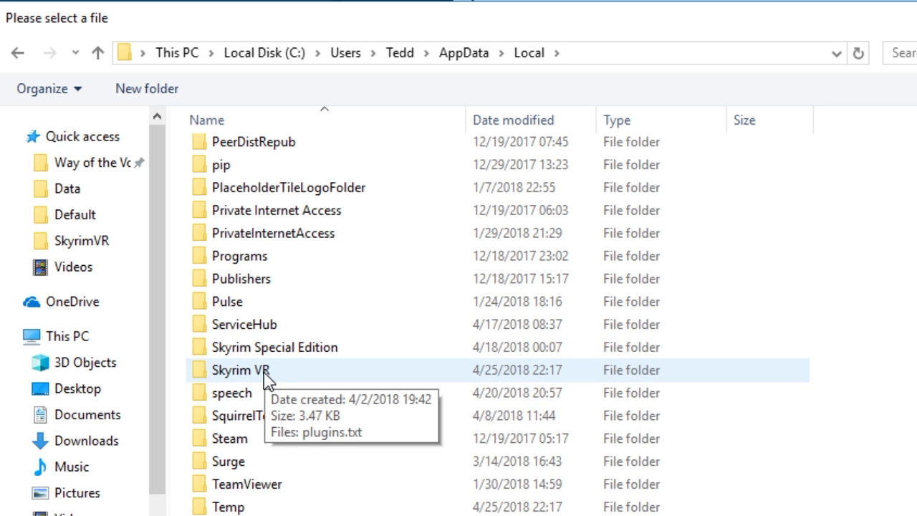
{"action": "double_click", "coordinate": [264, 372]}
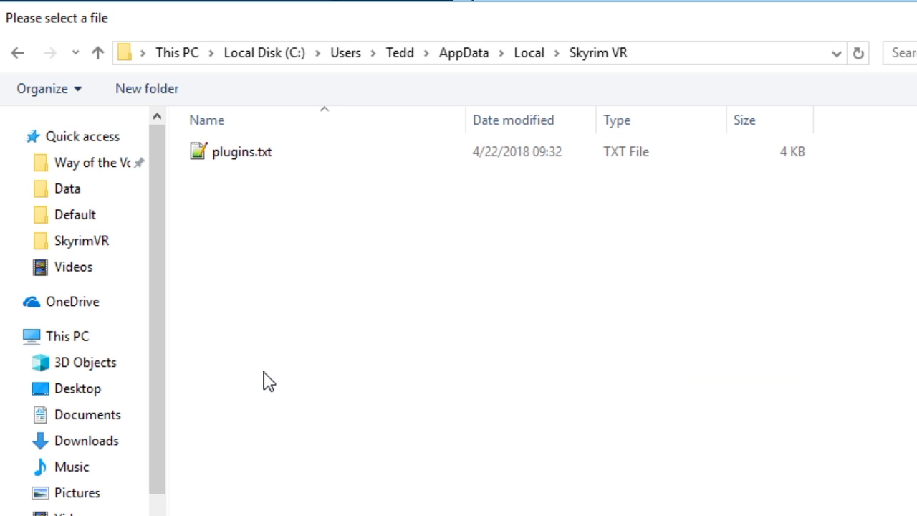
{"action": "double_click", "coordinate": [269, 159]}
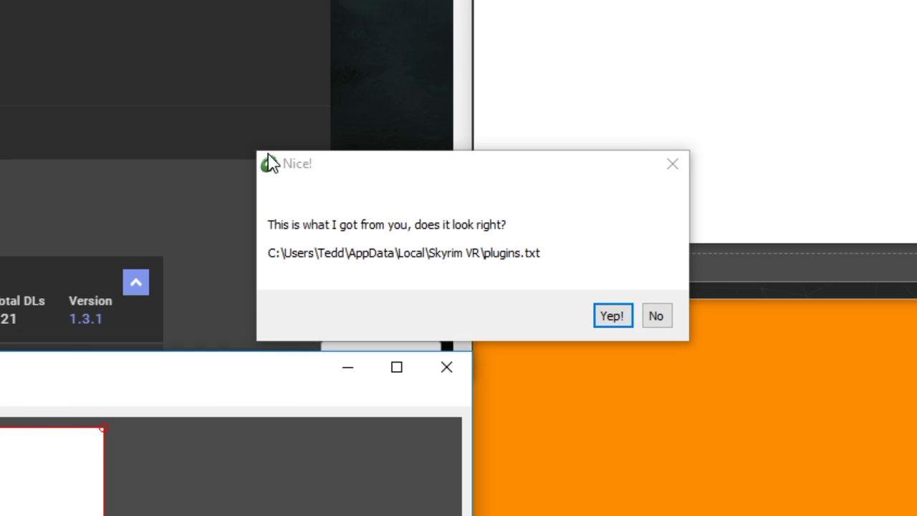
{"action": "left_click", "coordinate": [618, 319]}
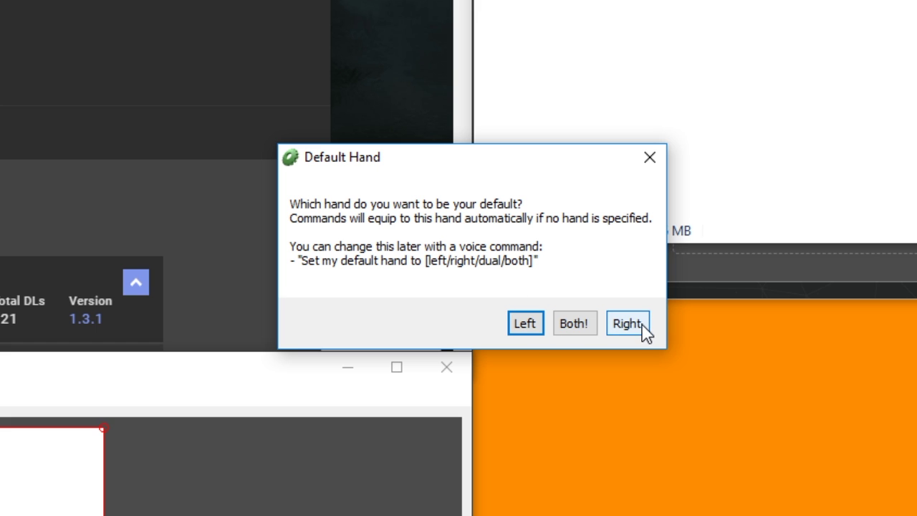
Answer the default hand, dominant hand and spoken feedback prompts with Right, No, I'm the basic model, and Yes - Descriptive
{"action": "left_click", "coordinate": [621, 327]}
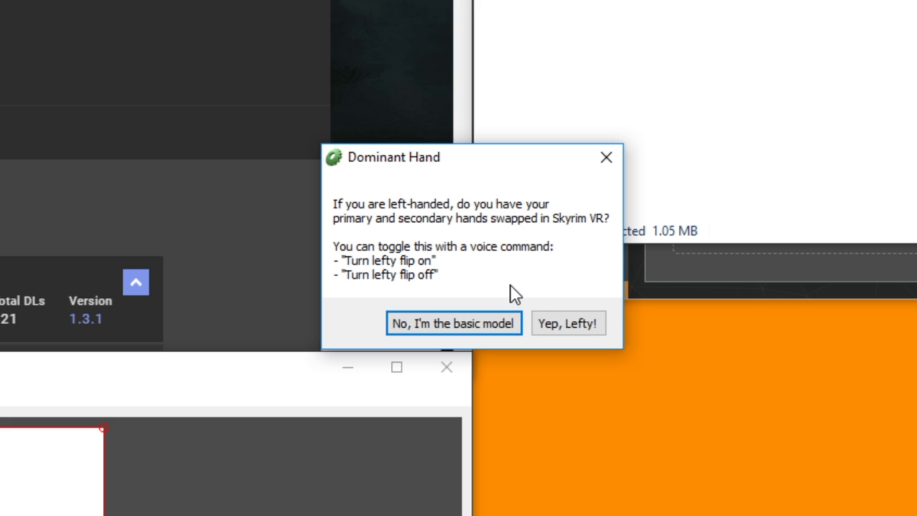
{"action": "left_click", "coordinate": [486, 324]}
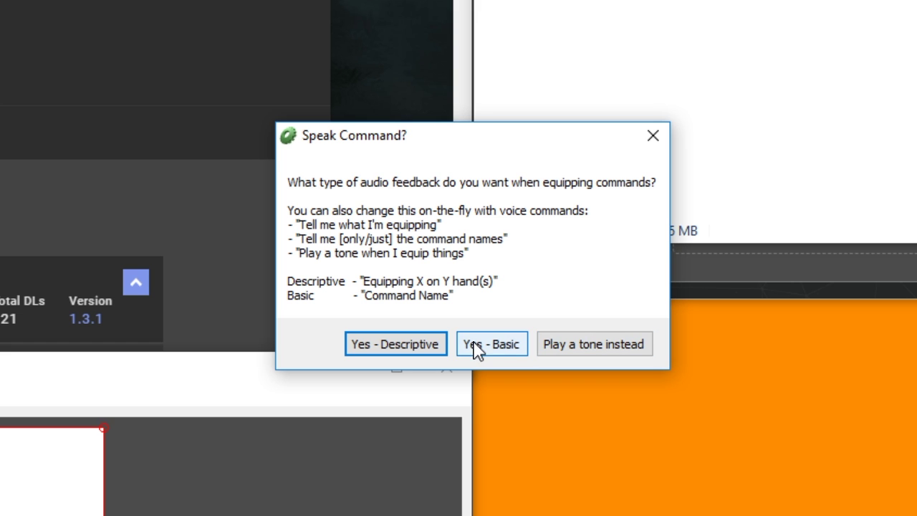
{"action": "left_click", "coordinate": [409, 351]}
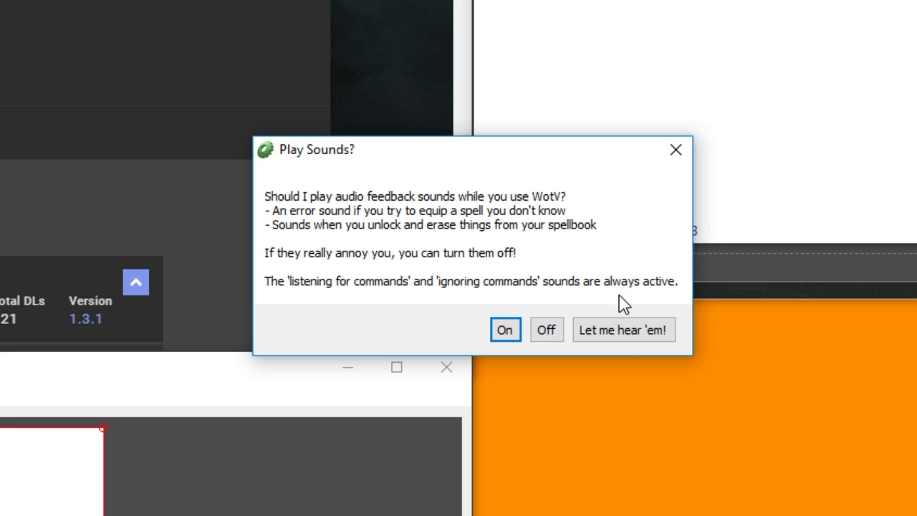
Preview the Way of the Voice sounds, close the preview and turn the audio feedback sounds on
{"action": "left_click", "coordinate": [625, 337]}
{"action": "left_click", "coordinate": [359, 300]}
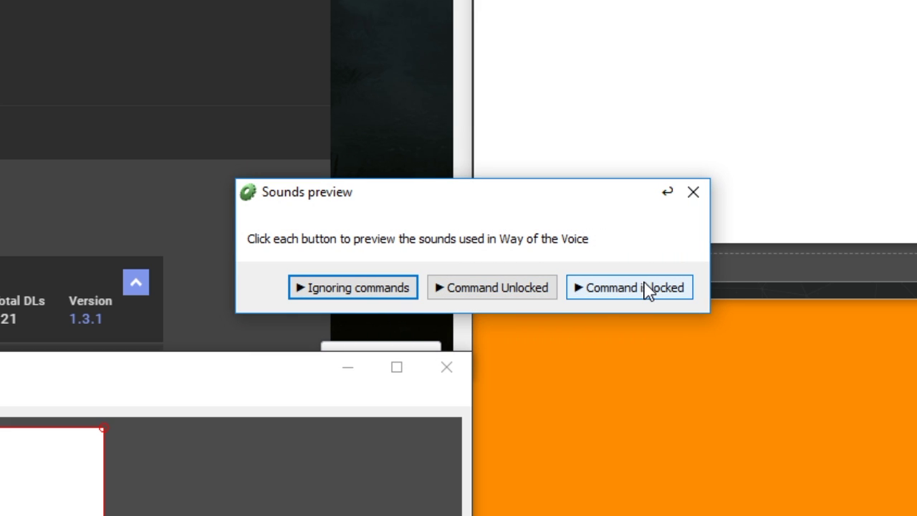
{"action": "left_click", "coordinate": [395, 291]}
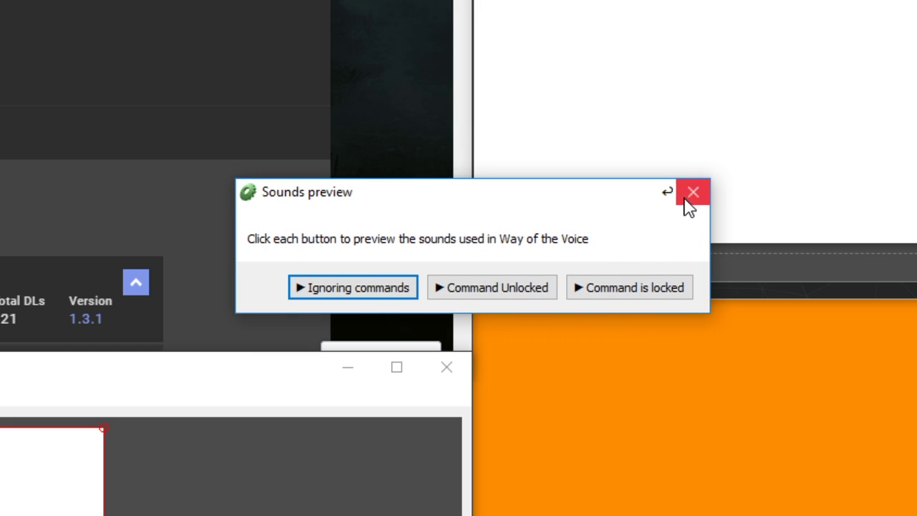
{"action": "left_click", "coordinate": [692, 201]}
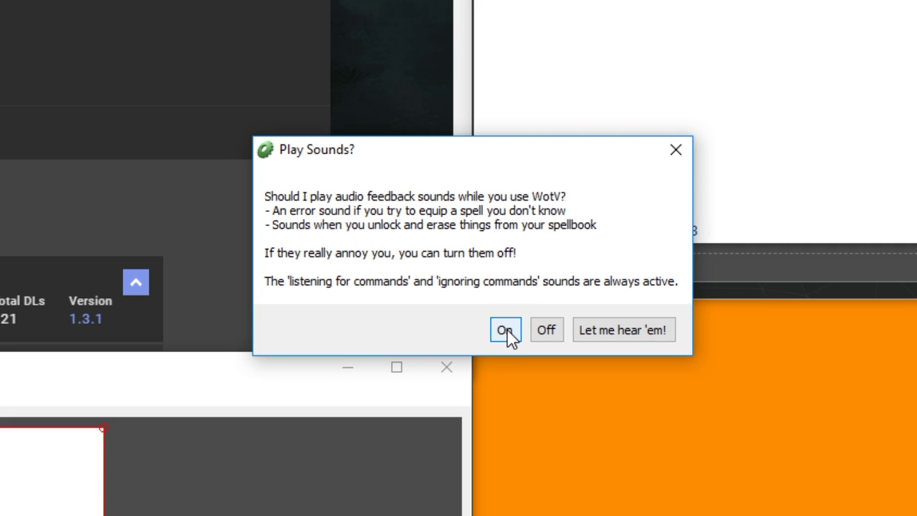
{"action": "left_click", "coordinate": [504, 331]}
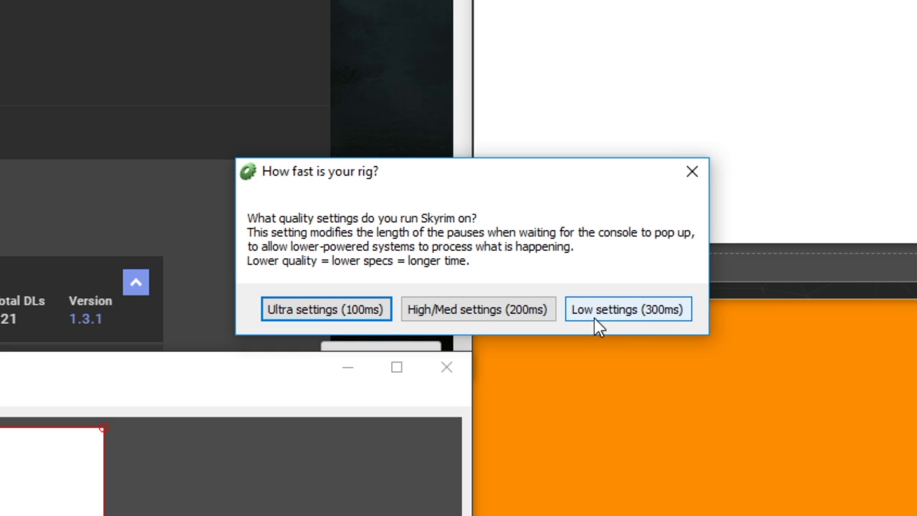
Answer the rig speed, return-to-window and keyboard layout prompts with Ultra settings (100ms), No need and QWERTY (~)
{"action": "left_click", "coordinate": [351, 317]}
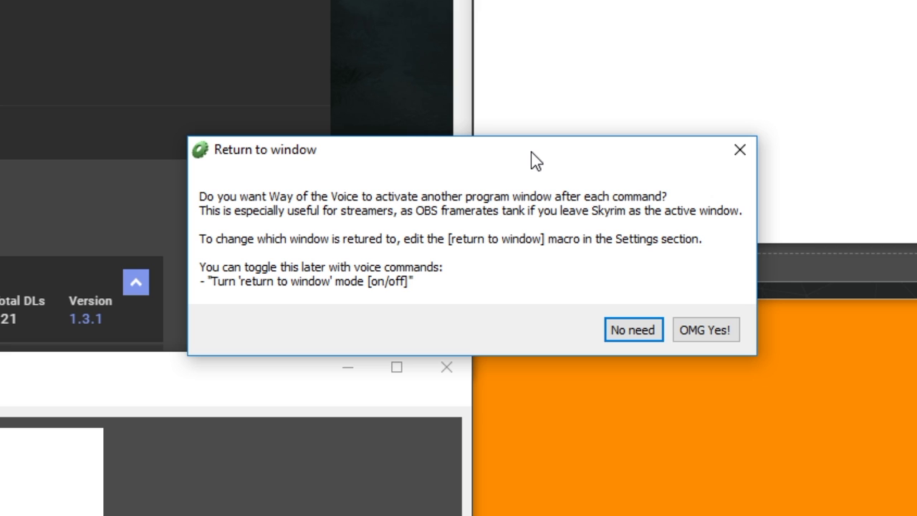
{"action": "left_click", "coordinate": [603, 329]}
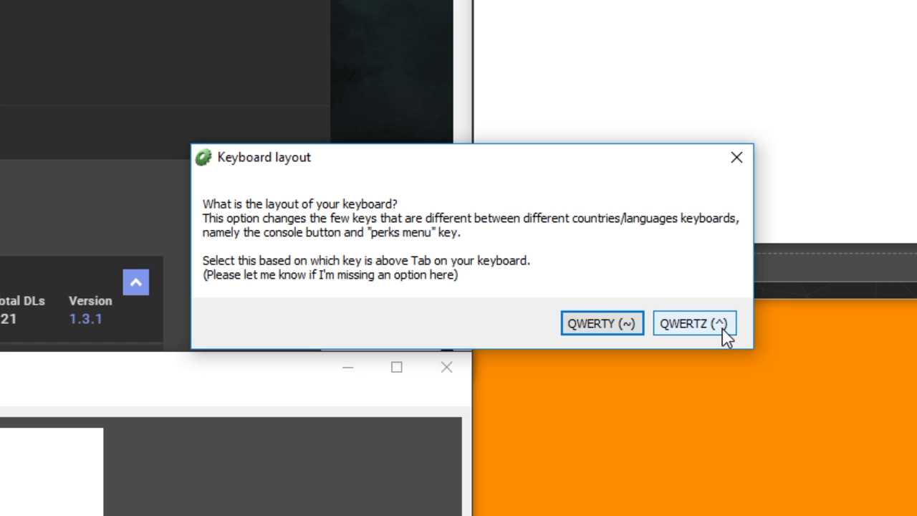
{"action": "left_click", "coordinate": [615, 324]}
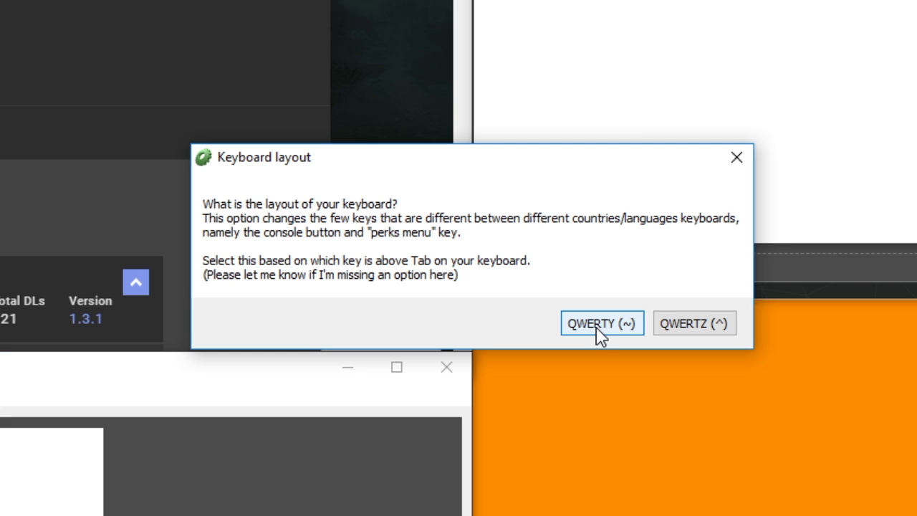
Answer the keyboard layout prompt with QWERTY (~), then review the Add/Remove mods list and close it without toggling any mod
{"action": "left_click", "coordinate": [600, 324]}
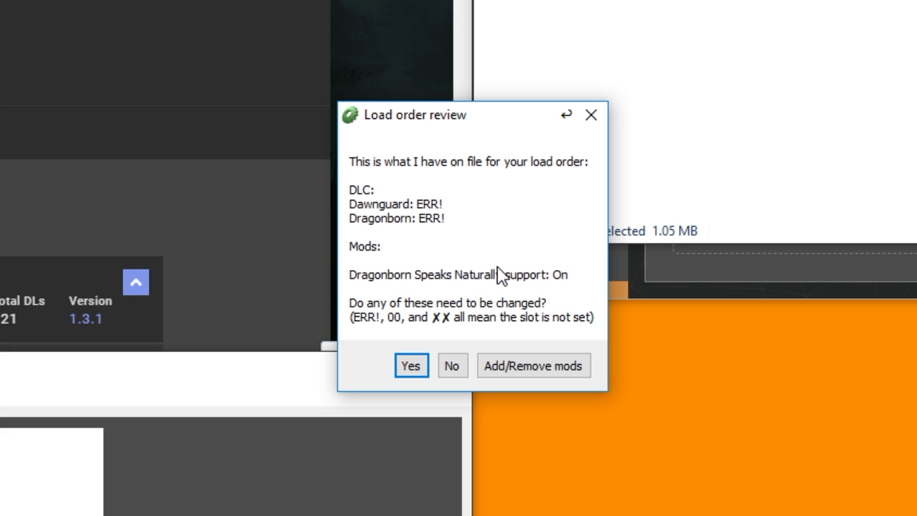
{"action": "left_click", "coordinate": [525, 369]}
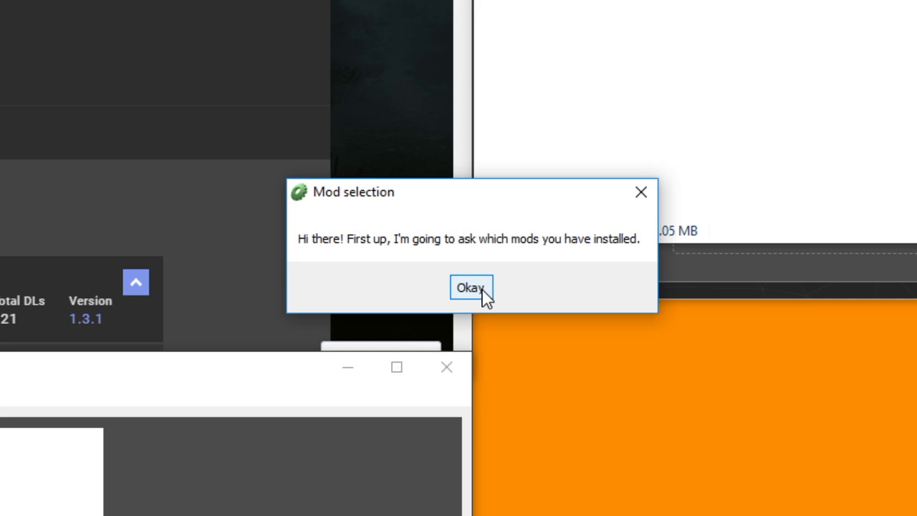
{"action": "left_click", "coordinate": [483, 292]}
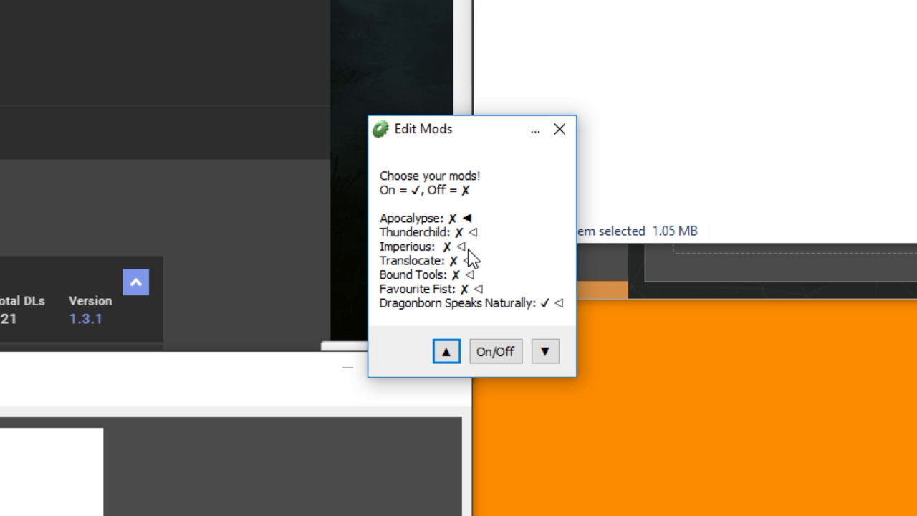
{"action": "left_click", "coordinate": [565, 132]}
{"action": "key", "text": "Return"}
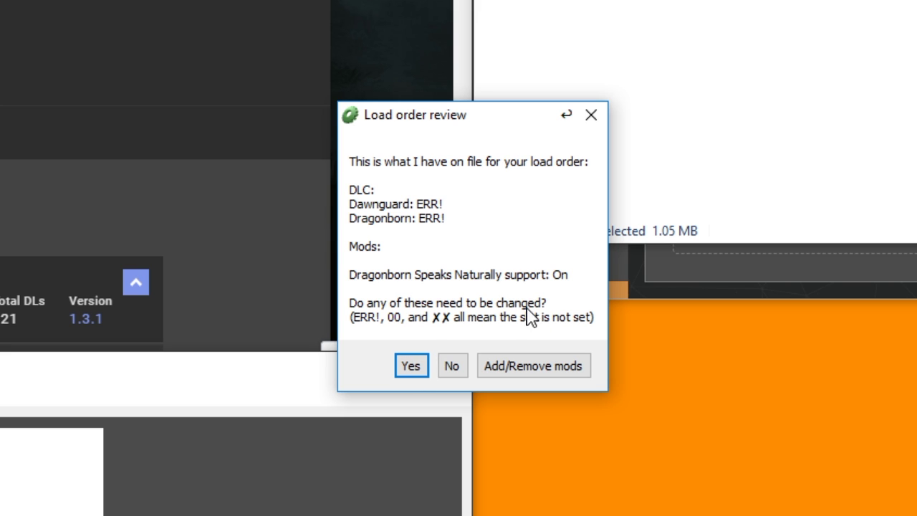
Start changing the load order with automatic detection, keep the stored plugins.txt path and confirm Skyrim VR as the game version
{"action": "left_click", "coordinate": [411, 366]}
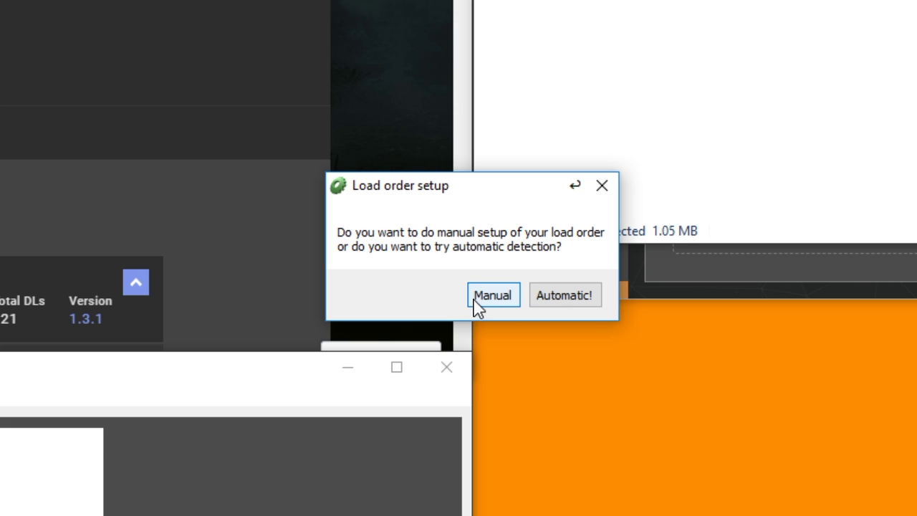
{"action": "left_click", "coordinate": [562, 302]}
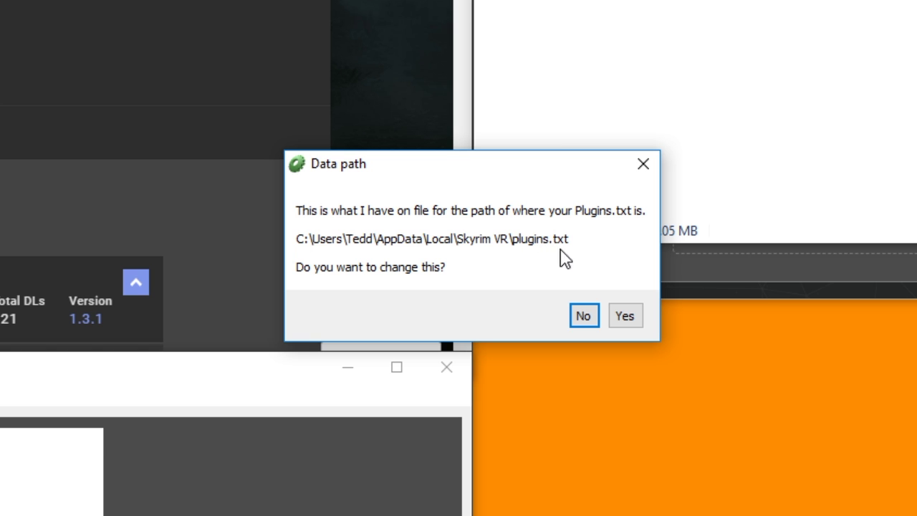
{"action": "left_click", "coordinate": [584, 318]}
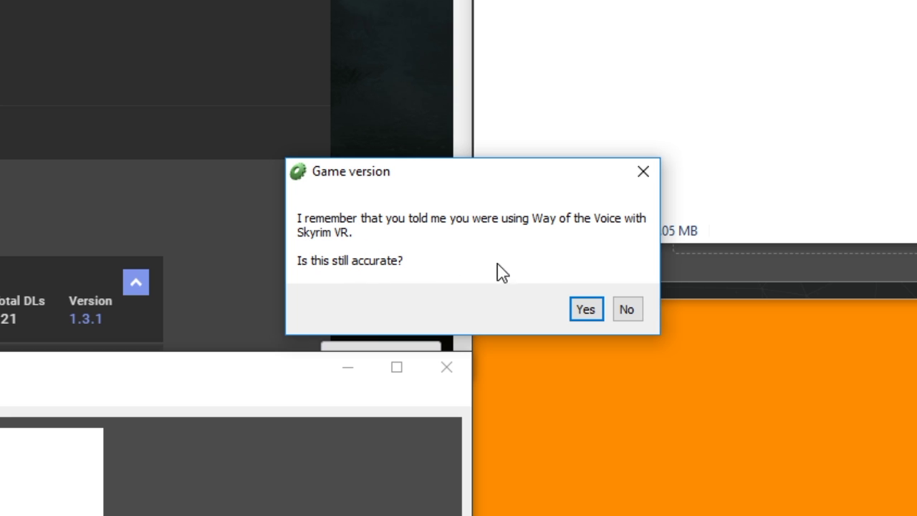
{"action": "left_click", "coordinate": [586, 310]}
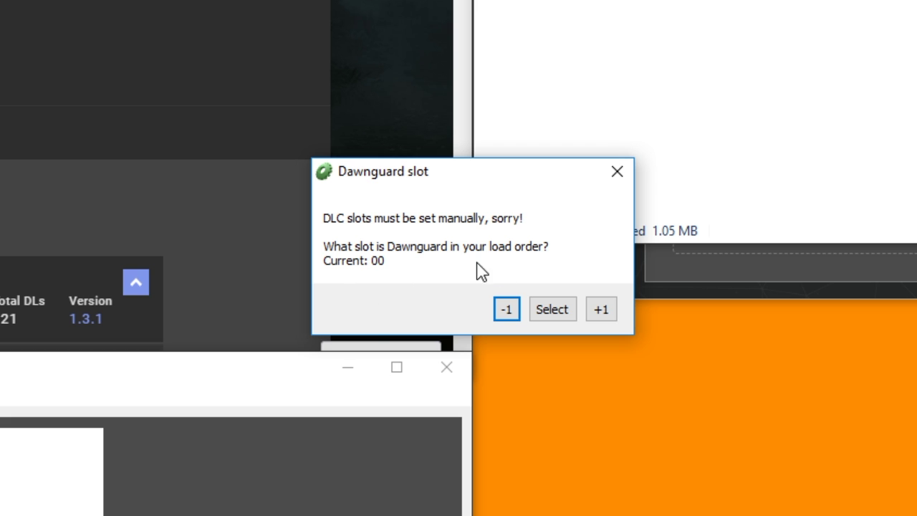
Set the Dawnguard load order slot to 02 and select it
{"action": "left_click", "coordinate": [606, 315]}
{"action": "left_click", "coordinate": [605, 315]}
{"action": "left_click", "coordinate": [605, 315]}
{"action": "left_click", "coordinate": [606, 316]}
{"action": "left_click", "coordinate": [610, 319]}
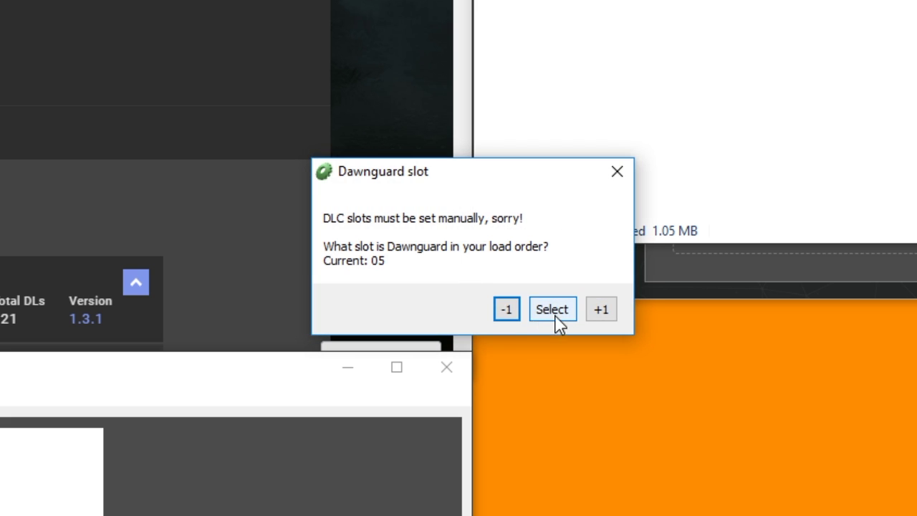
{"action": "left_click", "coordinate": [507, 313]}
{"action": "left_click", "coordinate": [507, 313]}
{"action": "left_click", "coordinate": [507, 313]}
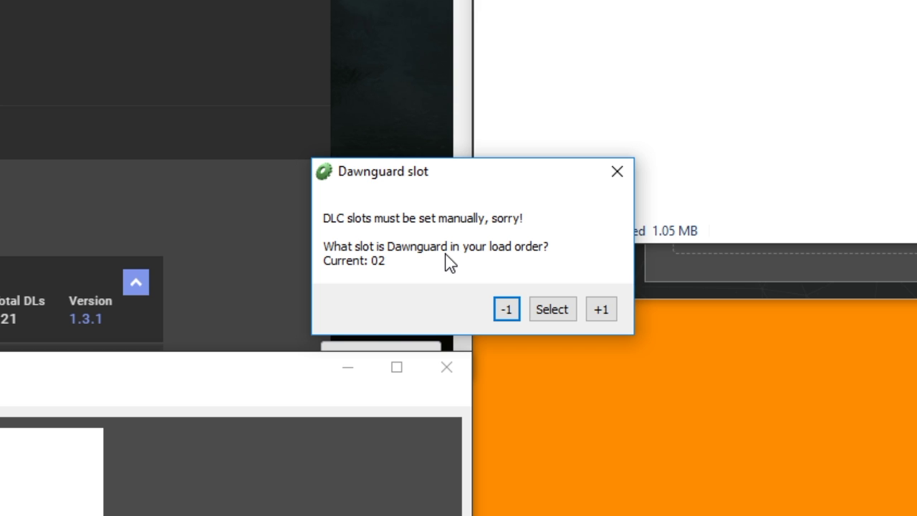
{"action": "left_click", "coordinate": [563, 315]}
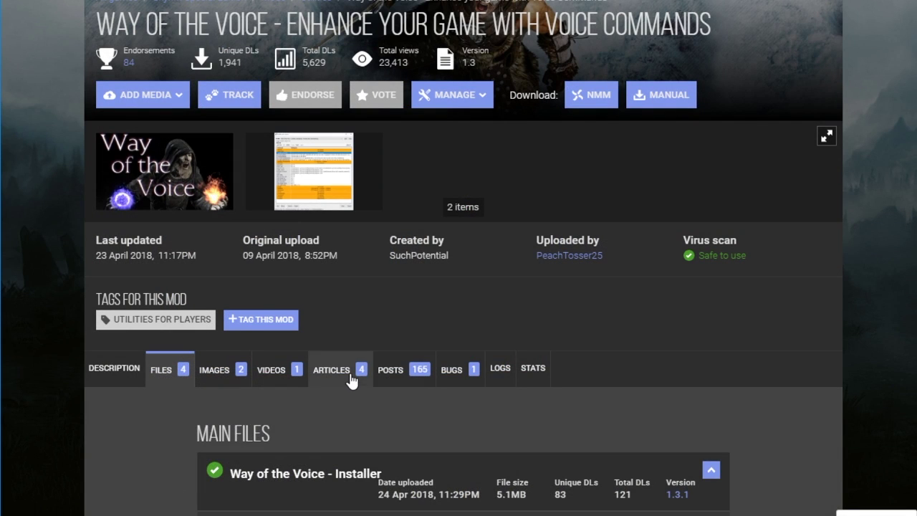
Examine the mod's installation article on Nexus for the console commands that find each DLC and mod load order position
{"action": "left_click", "coordinate": [350, 374]}
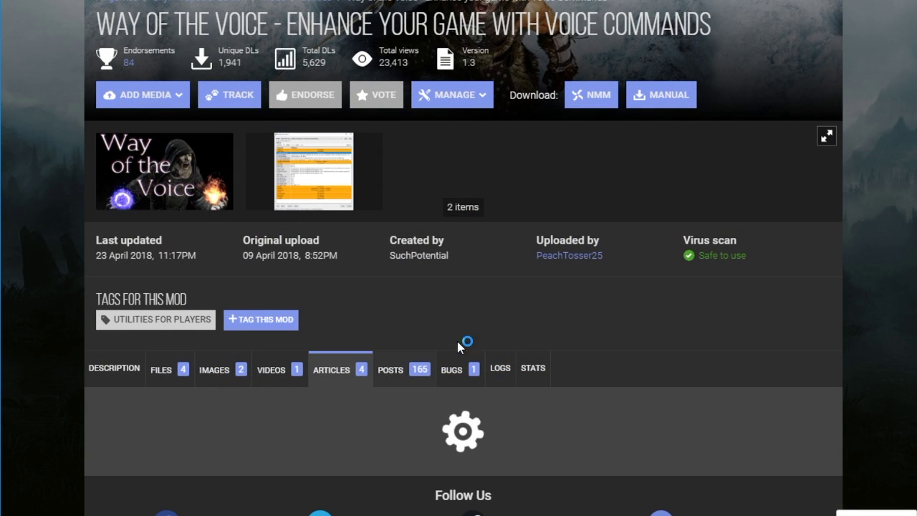
{"action": "scroll", "coordinate": [559, 315], "scroll_direction": "down", "scroll_amount": 4}
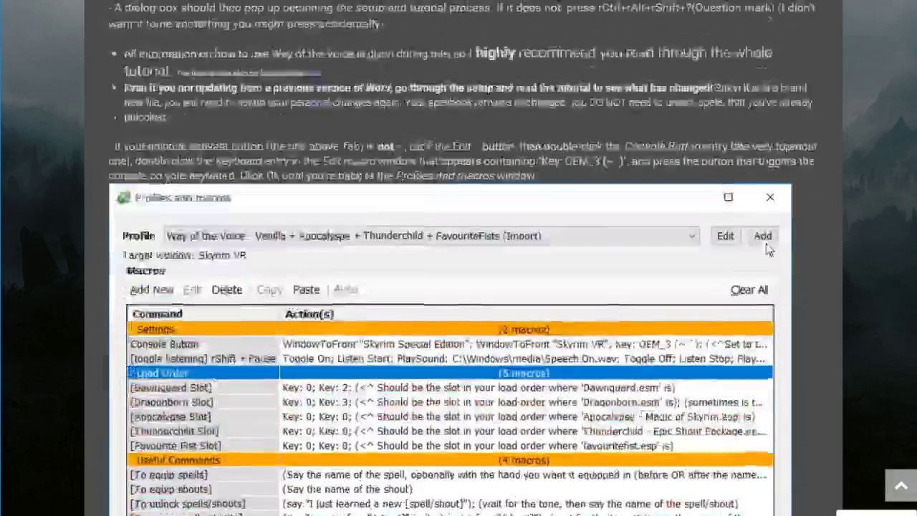
{"action": "scroll", "coordinate": [750, 247], "scroll_direction": "down", "scroll_amount": 15}
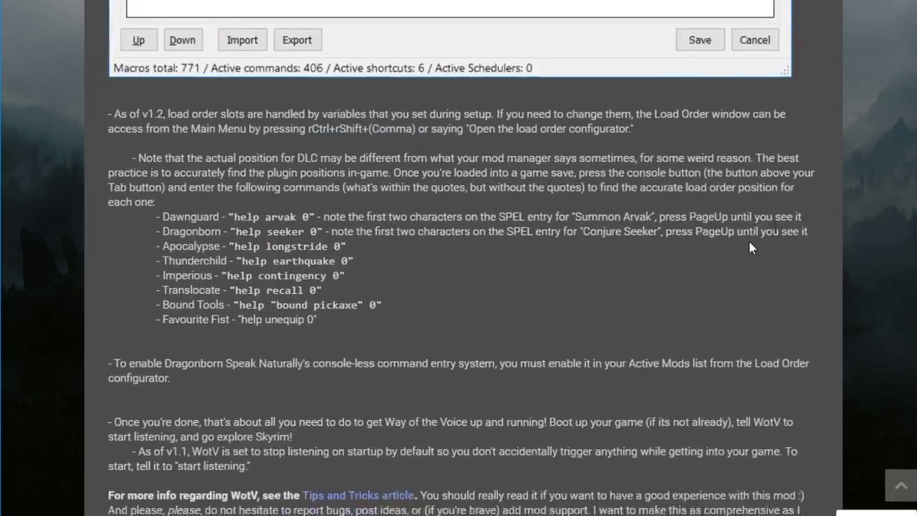
{"action": "scroll", "coordinate": [750, 247], "scroll_direction": "down", "scroll_amount": 1}
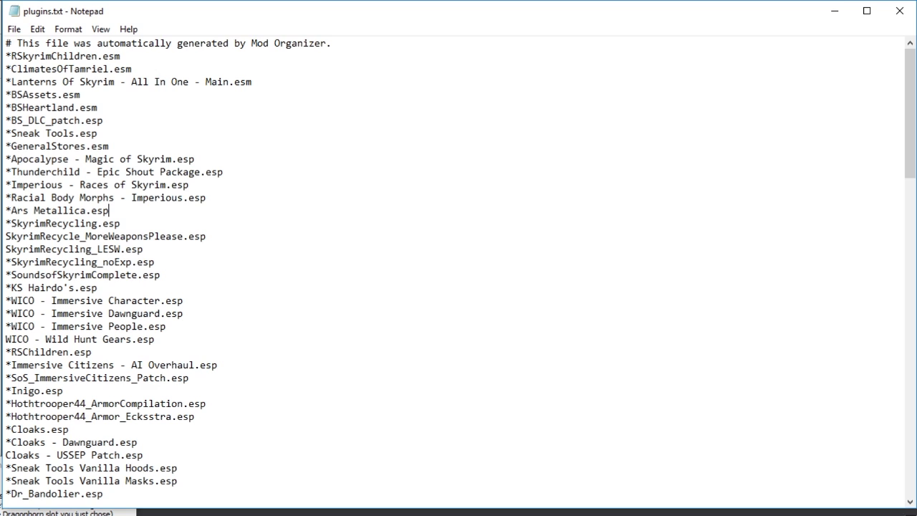
Compare the first plugin in plugins.txt with the Mod Organizer plugin list, checking the last greyed-out entry and its mod index
{"action": "left_click_drag", "start_coordinate": [5, 56], "coordinate": [127, 56]}
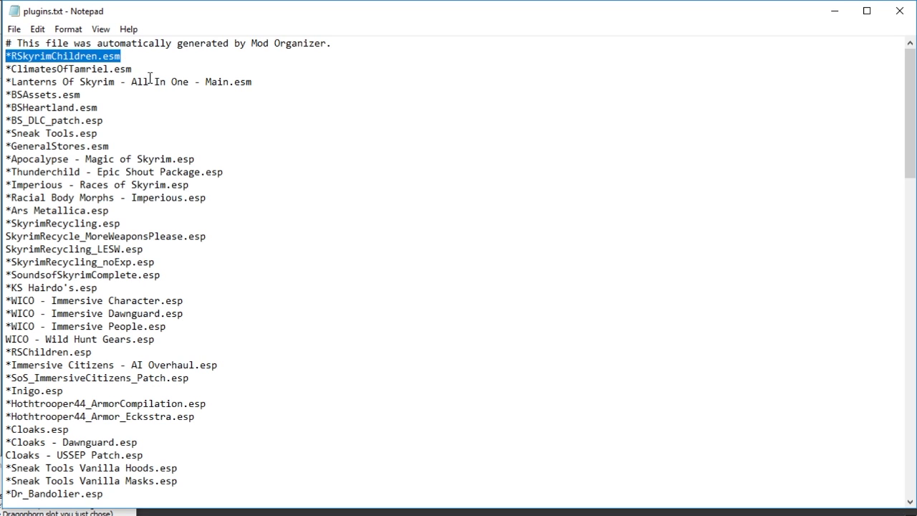
{"action": "left_click", "coordinate": [833, 16]}
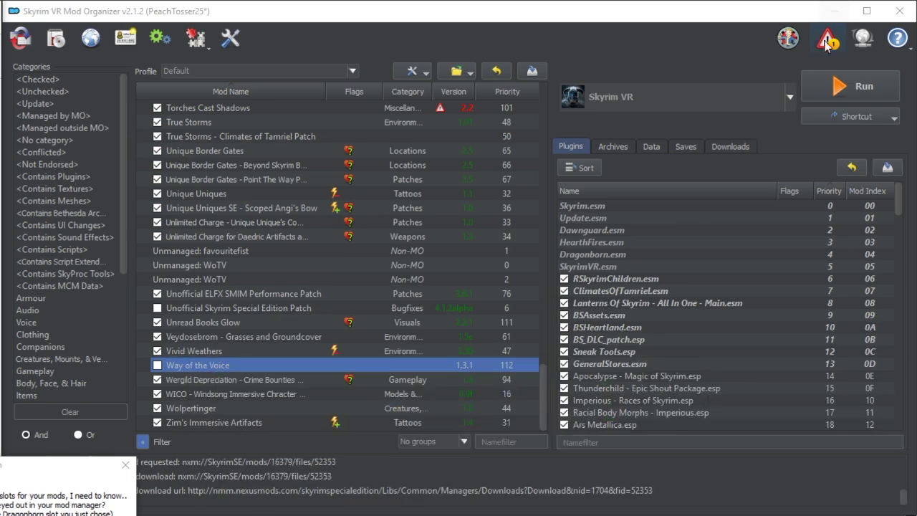
{"action": "left_click", "coordinate": [633, 281]}
{"action": "left_click", "coordinate": [613, 264]}
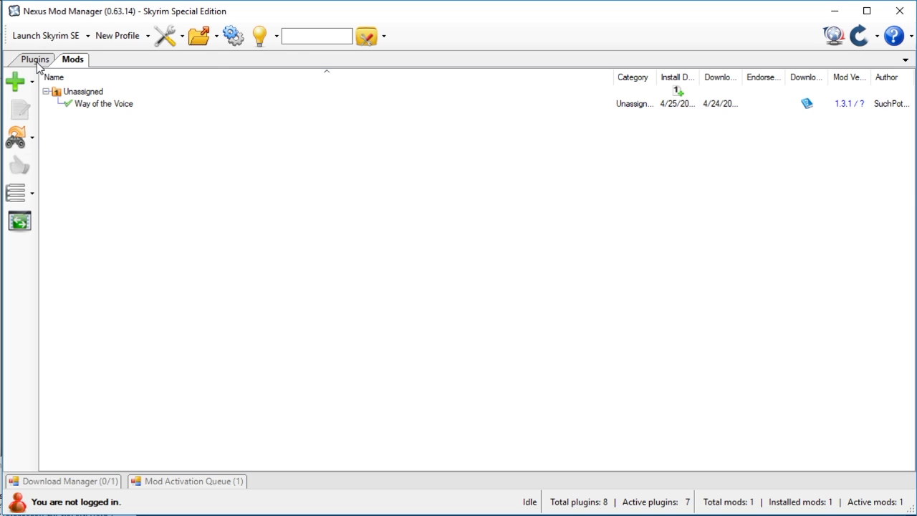
Check the greyed-out game files and their load order in the plugin lists of Nexus Mod Manager and Vortex
{"action": "left_click", "coordinate": [36, 60]}
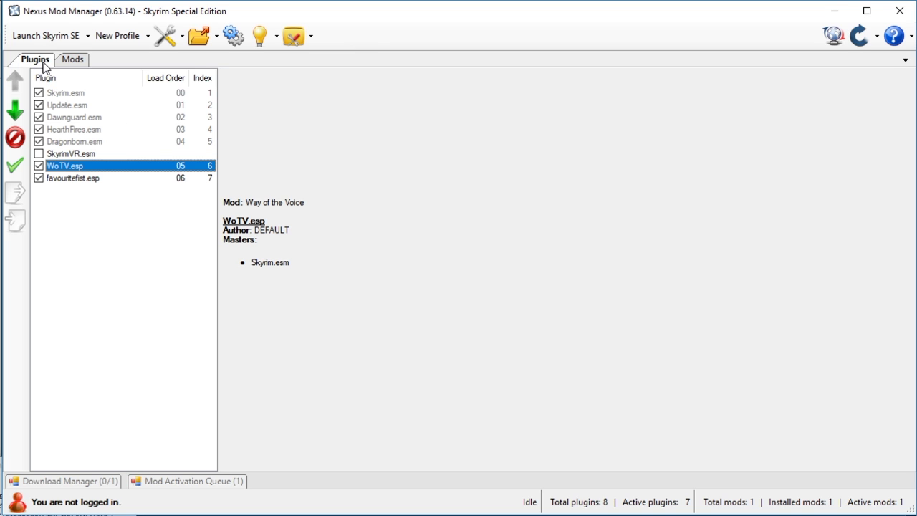
{"action": "left_click", "coordinate": [78, 154]}
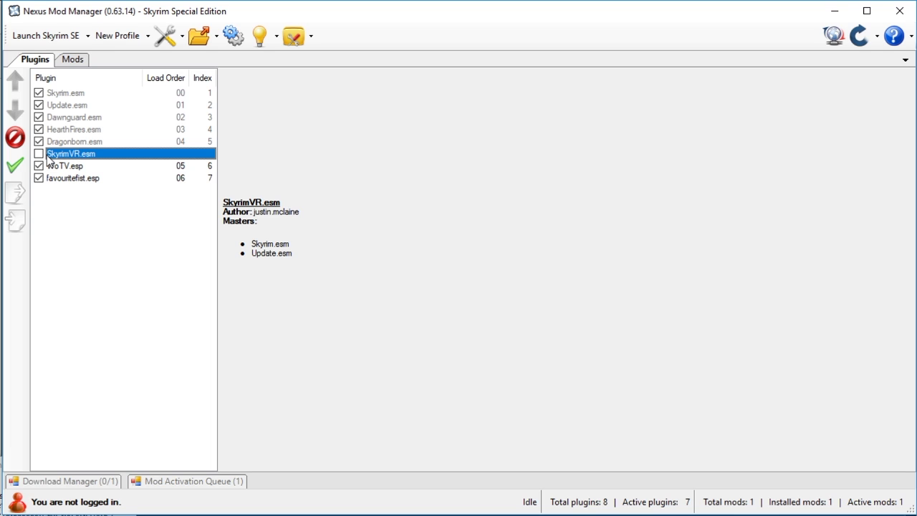
{"action": "left_click", "coordinate": [83, 142]}
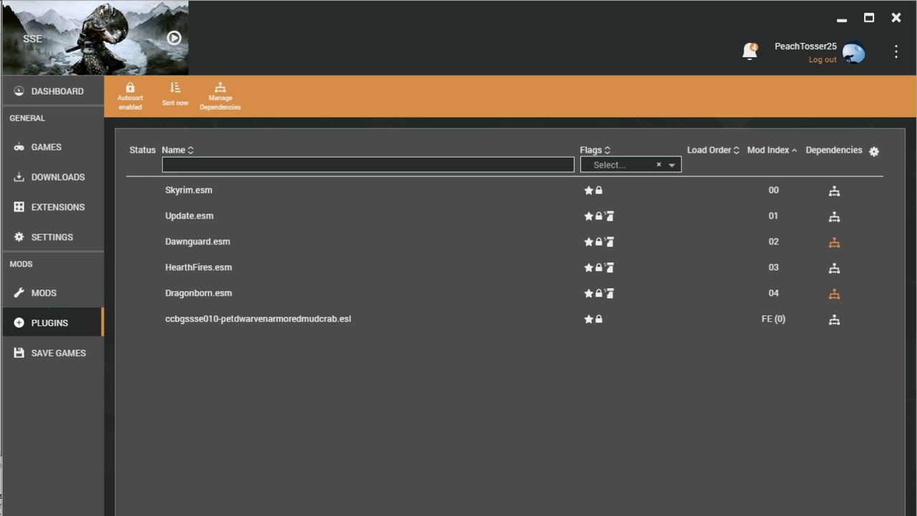
{"action": "left_click", "coordinate": [57, 303]}
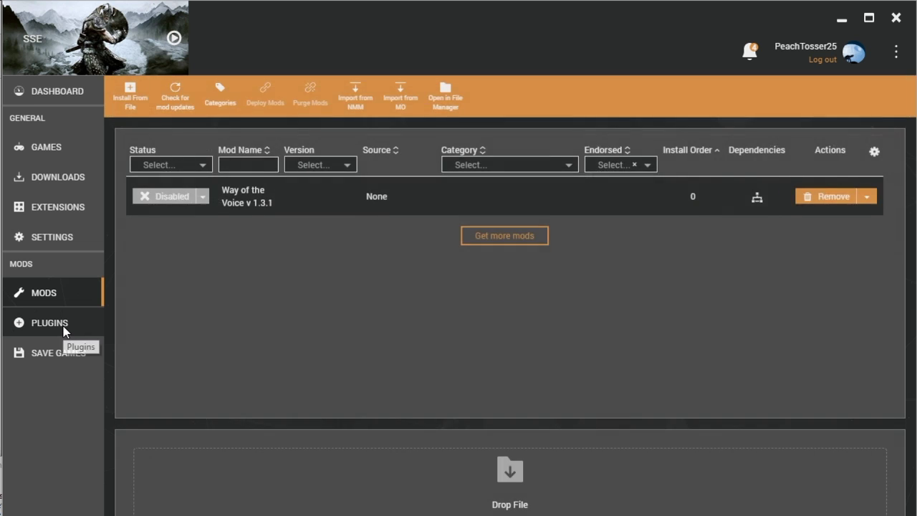
{"action": "left_click", "coordinate": [64, 327]}
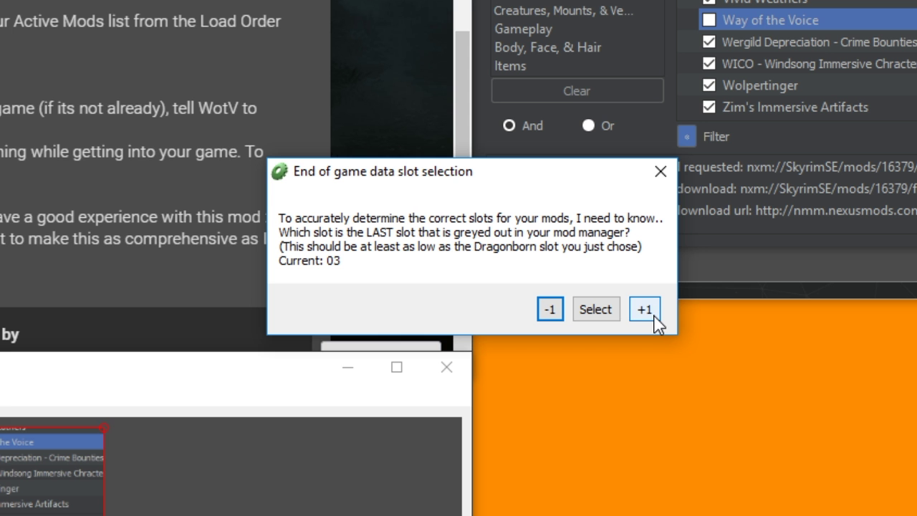
Raise the last greyed-out slot in the end of game data selection to 05
{"action": "left_click", "coordinate": [644, 309]}
{"action": "left_click", "coordinate": [644, 309]}
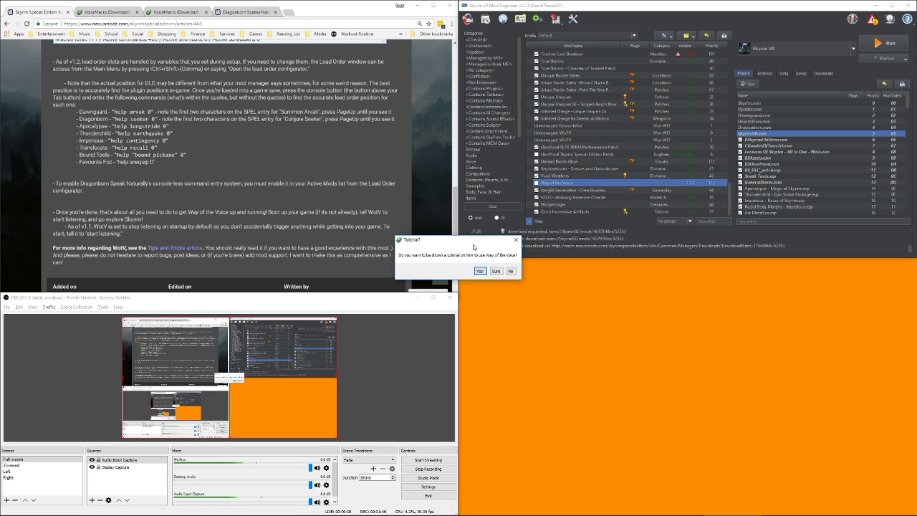
Decline the Way of the Voice tutorial and acknowledge the closing messages to finish the setup
{"action": "left_click", "coordinate": [511, 270]}
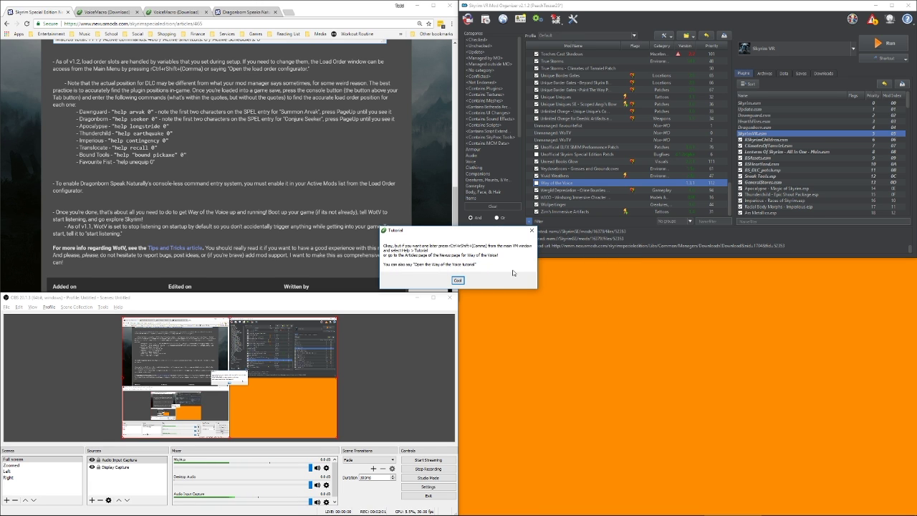
{"action": "left_click", "coordinate": [459, 281]}
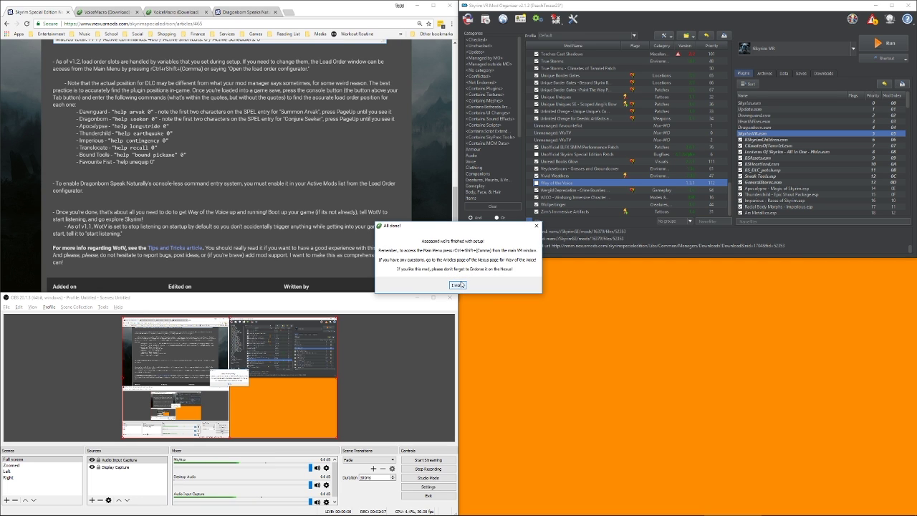
{"action": "left_click", "coordinate": [458, 285]}
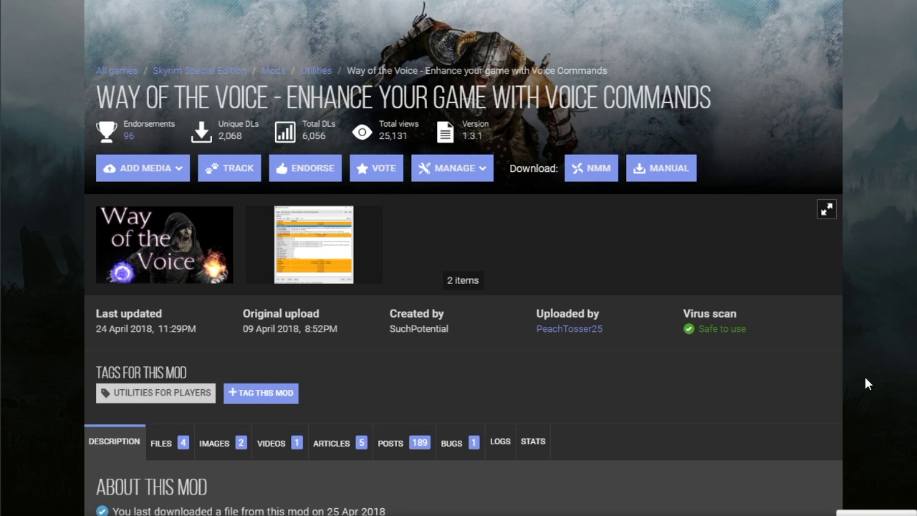
Browse the articles available on the Way of the Voice Nexus page
{"action": "scroll", "coordinate": [784, 351], "scroll_direction": "down", "scroll_amount": 2}
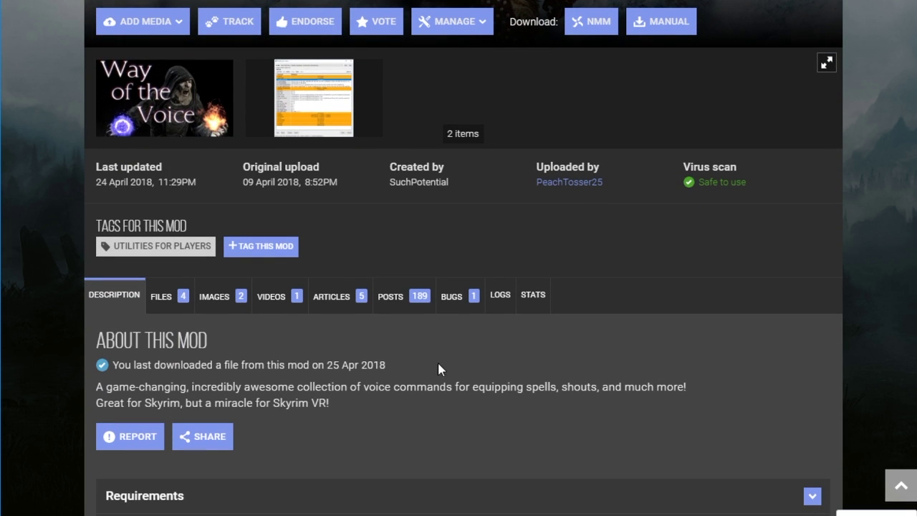
{"action": "left_click", "coordinate": [349, 308]}
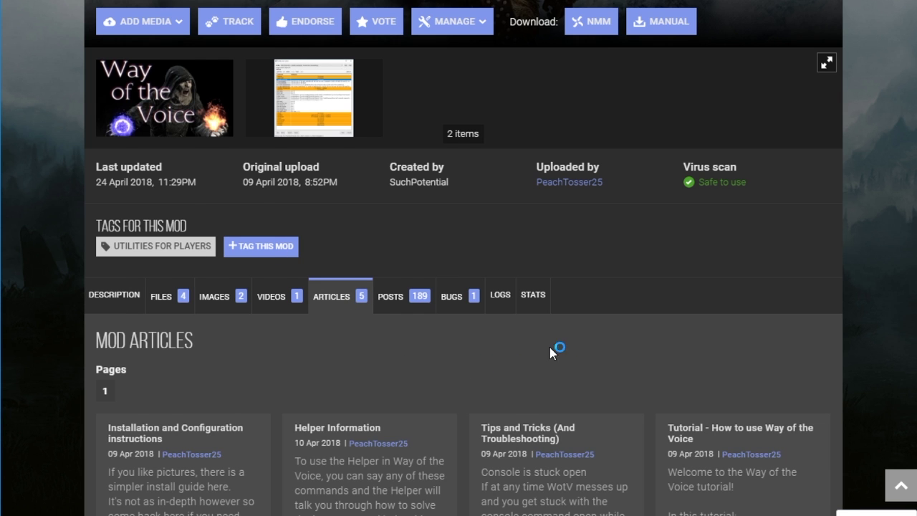
{"action": "scroll", "coordinate": [558, 345], "scroll_direction": "down", "scroll_amount": 3}
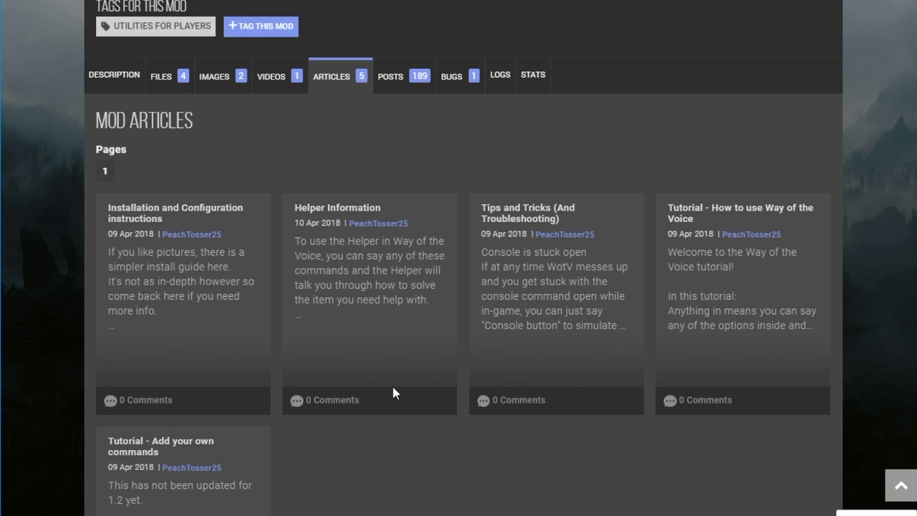
{"action": "scroll", "coordinate": [457, 330], "scroll_direction": "up", "scroll_amount": 3}
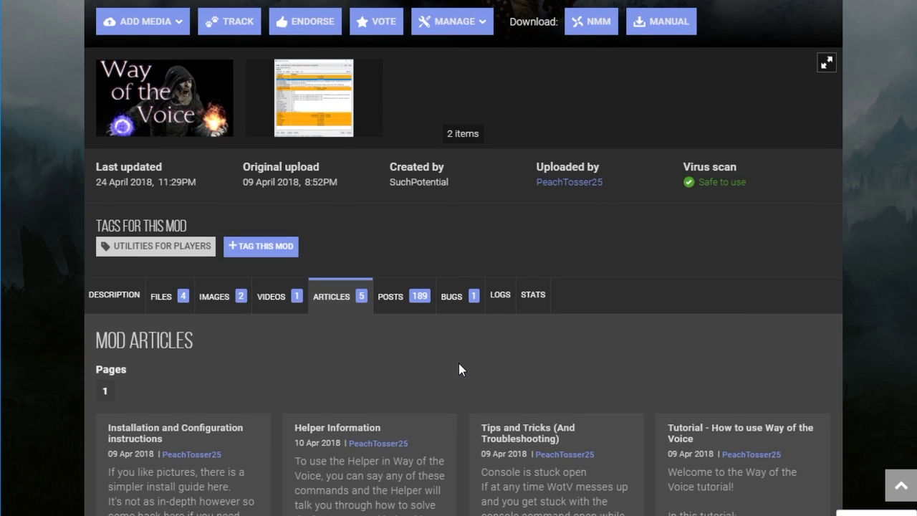
Find the sticky post announcing the Way of the Voice Discord in the mod's comments and highlight its invite link
{"action": "left_click", "coordinate": [414, 310]}
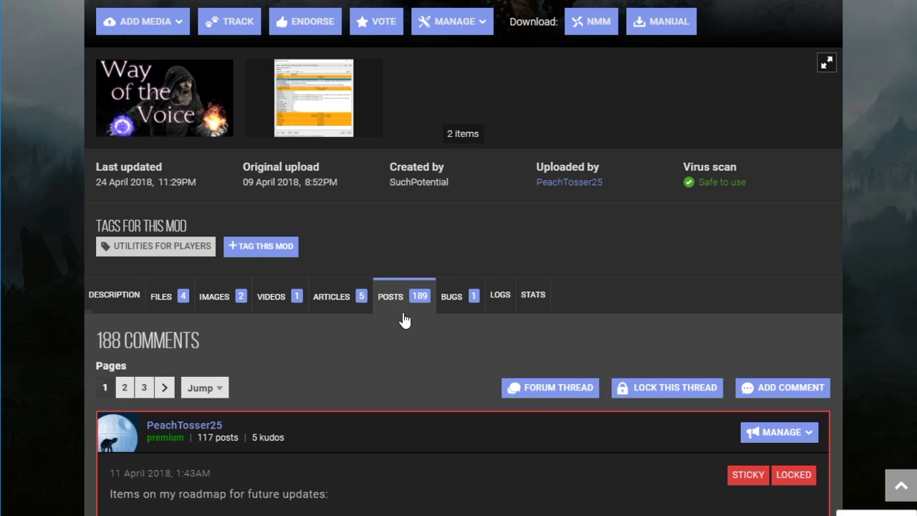
{"action": "scroll", "coordinate": [421, 236], "scroll_direction": "down", "scroll_amount": 5}
{"action": "scroll", "coordinate": [392, 196], "scroll_direction": "down", "scroll_amount": 6}
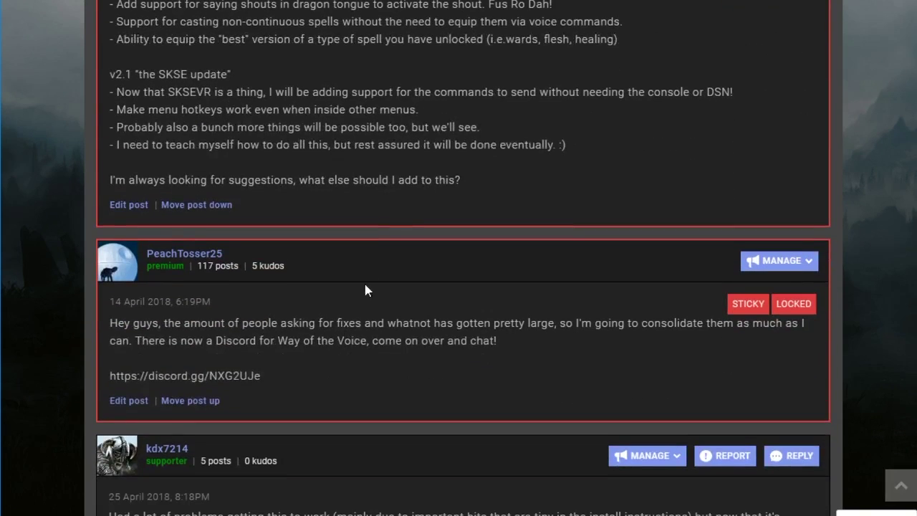
{"action": "left_click_drag", "start_coordinate": [260, 373], "coordinate": [107, 374]}
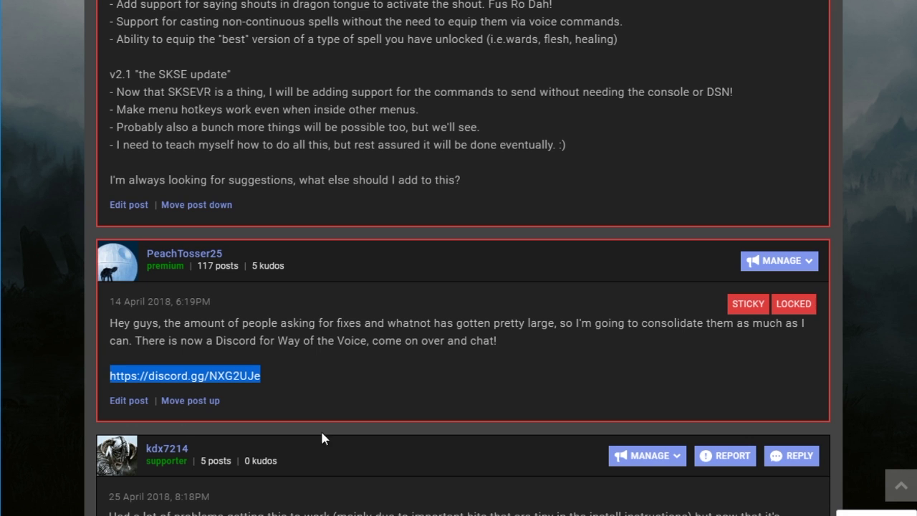